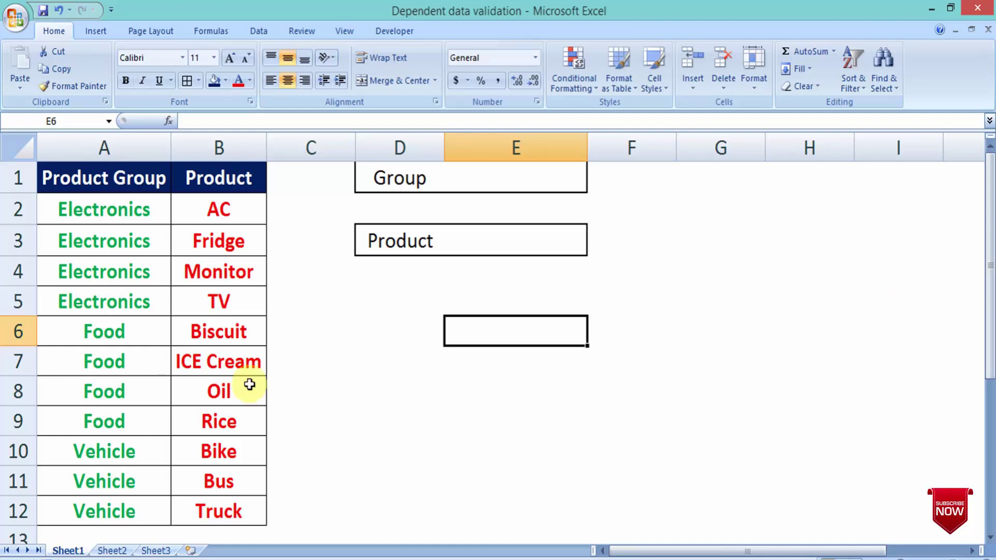
# - Apply black font to the Food group names and purple to the Vehicle group names
pyautogui.click(420, 301)
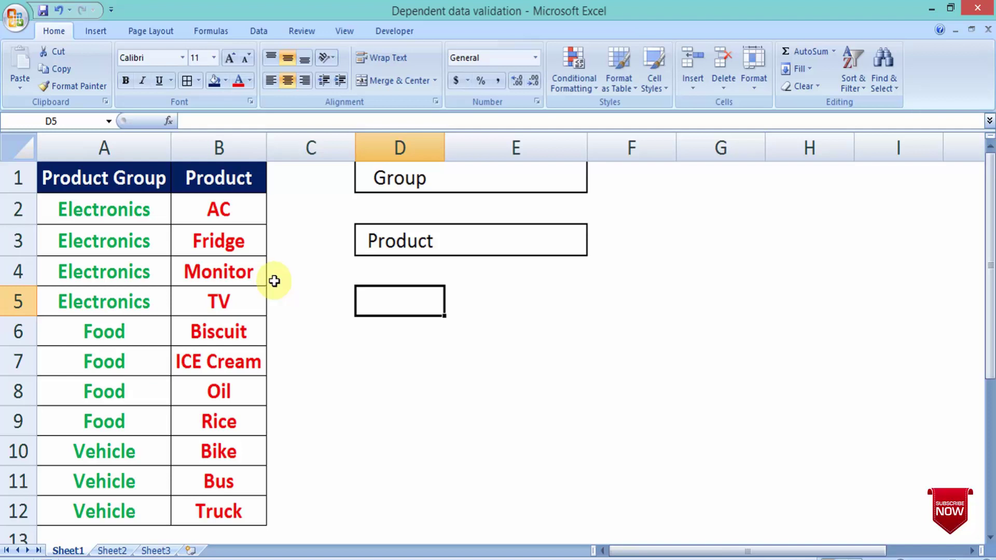
pyautogui.click(319, 222)
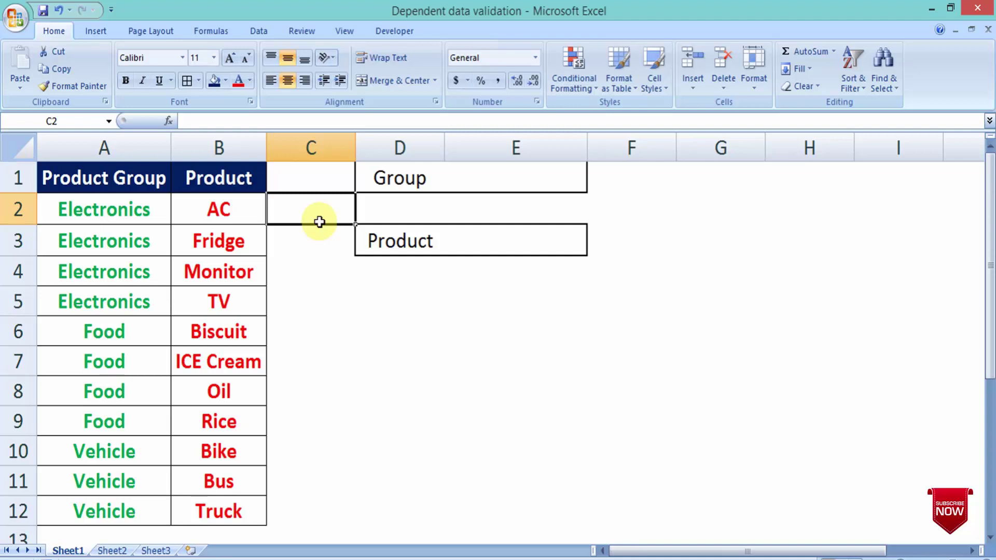
pyautogui.click(352, 288)
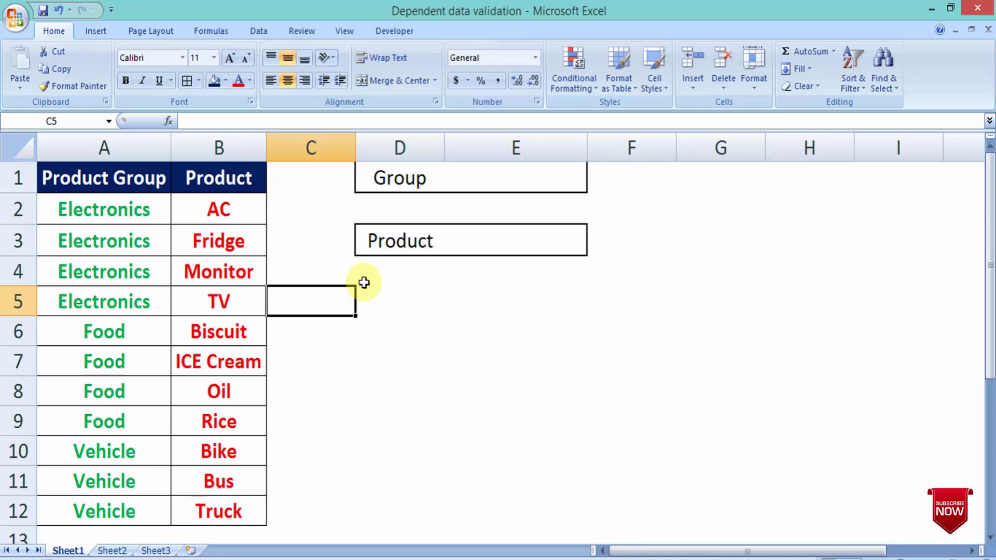
pyautogui.click(382, 288)
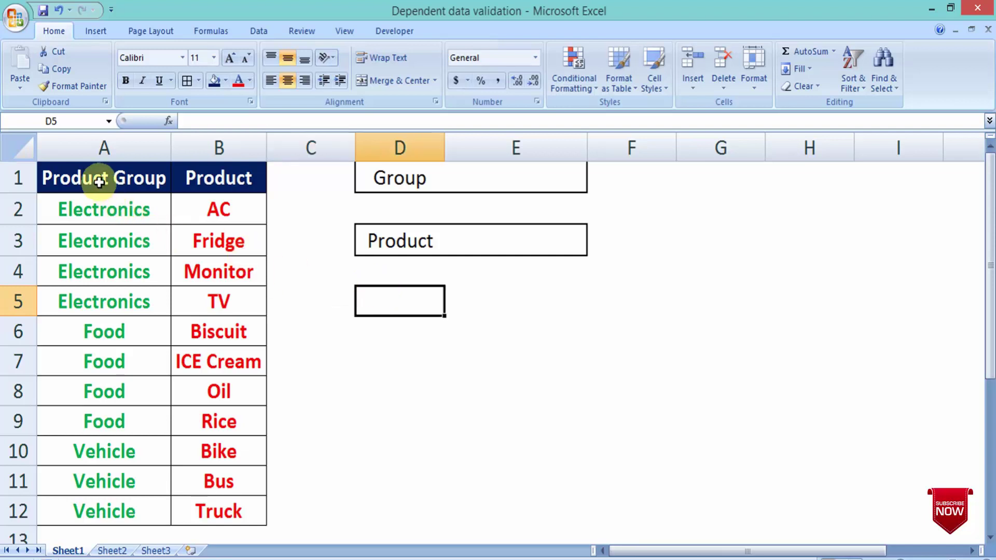
# - Highlight the product table, the column A group names and the Electronics products
pyautogui.moveTo(101, 174); pyautogui.dragTo(223, 506)
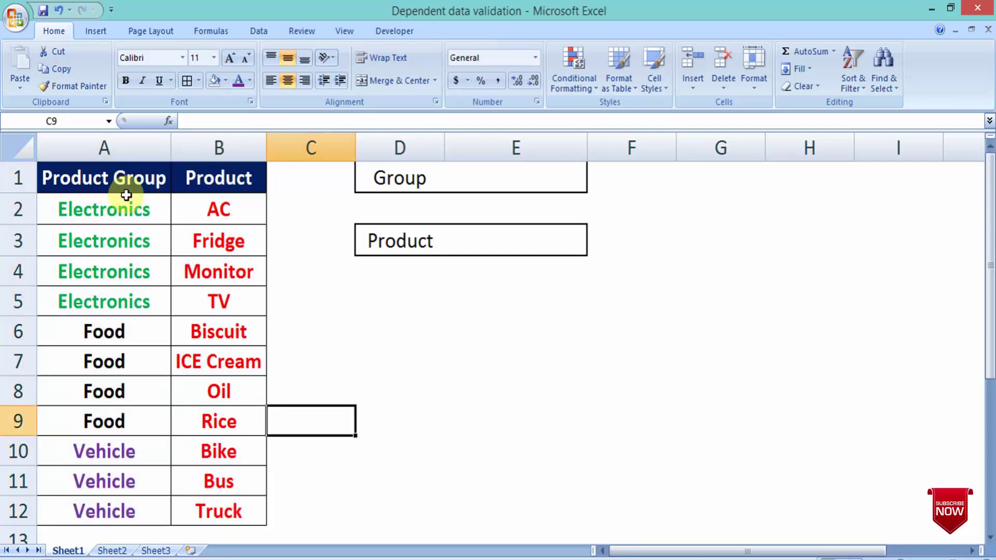
pyautogui.moveTo(122, 196); pyautogui.dragTo(113, 499)
pyautogui.click(311, 301)
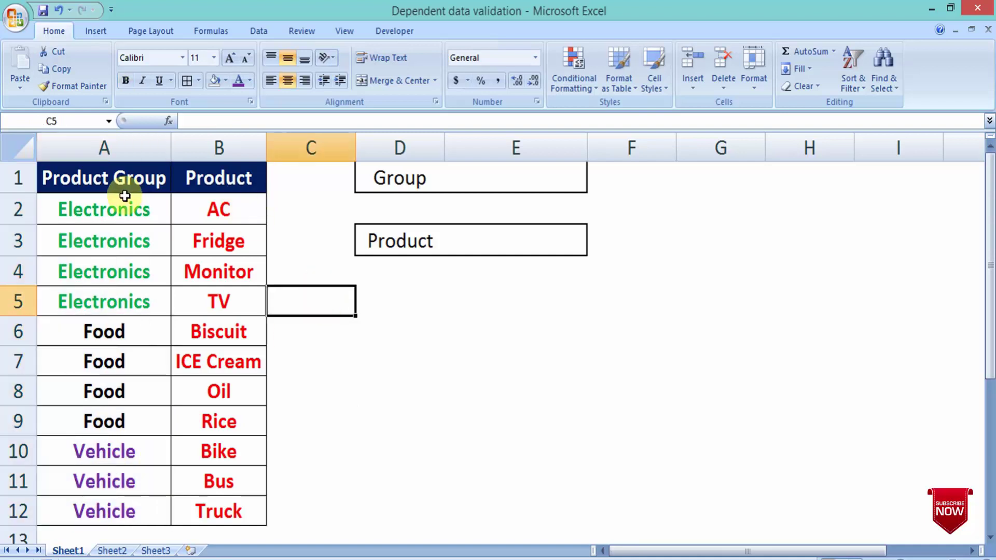
pyautogui.moveTo(234, 202); pyautogui.dragTo(218, 301)
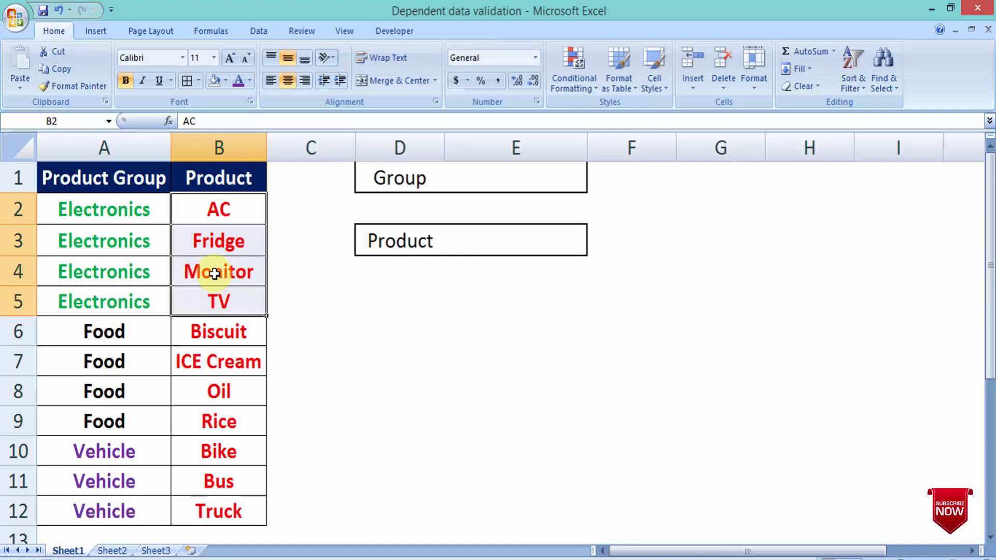
pyautogui.click(302, 271)
pyautogui.moveTo(107, 206); pyautogui.dragTo(107, 305)
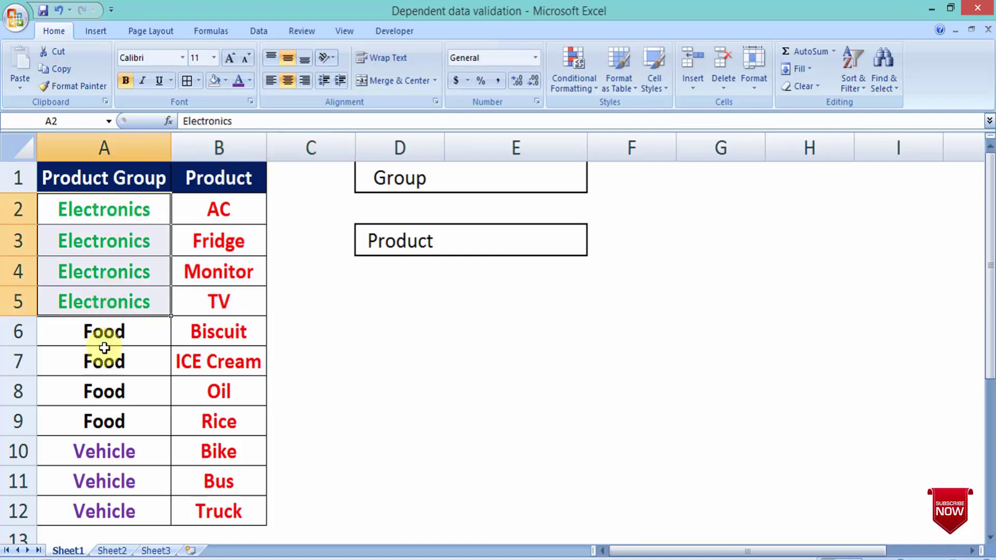
pyautogui.moveTo(104, 347); pyautogui.dragTo(107, 511)
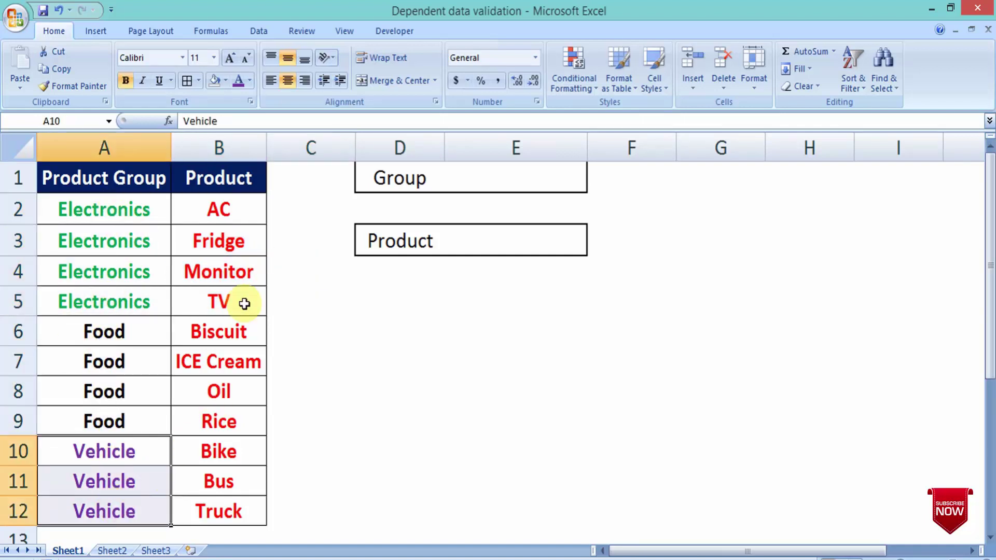
# - Walk through the Electronics group and its four products, including Monitor
pyautogui.click(231, 280)
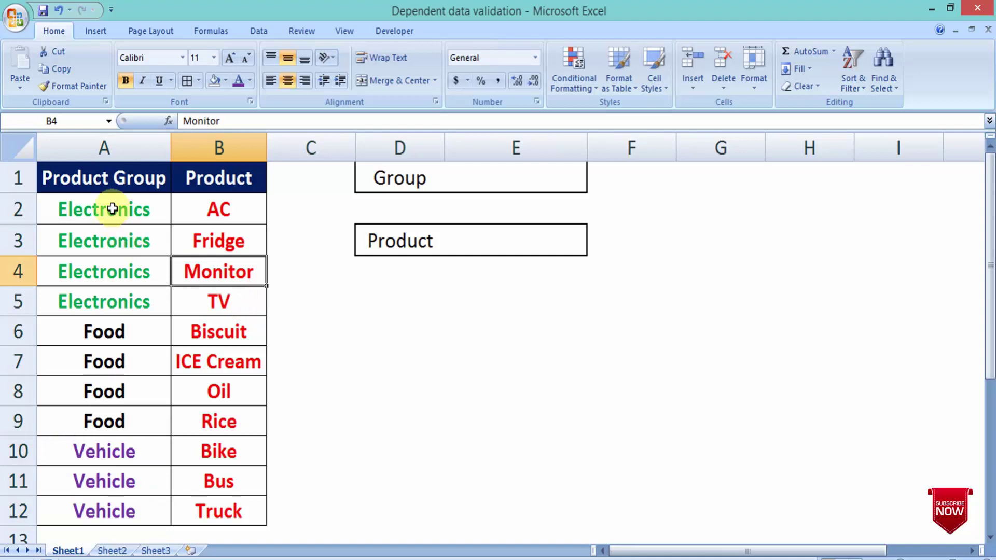
pyautogui.click(112, 209)
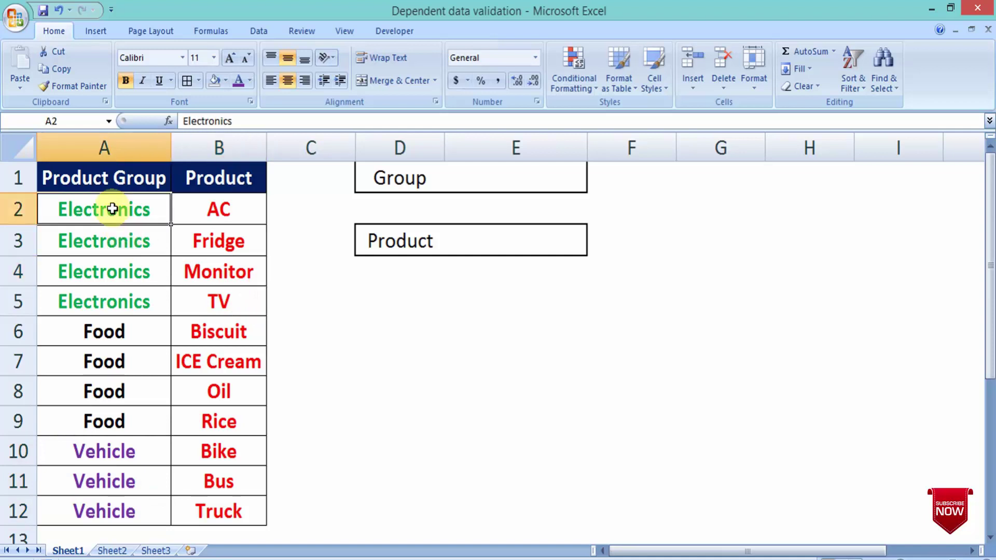
pyautogui.click(196, 207)
pyautogui.click(227, 249)
pyautogui.click(222, 272)
pyautogui.click(222, 306)
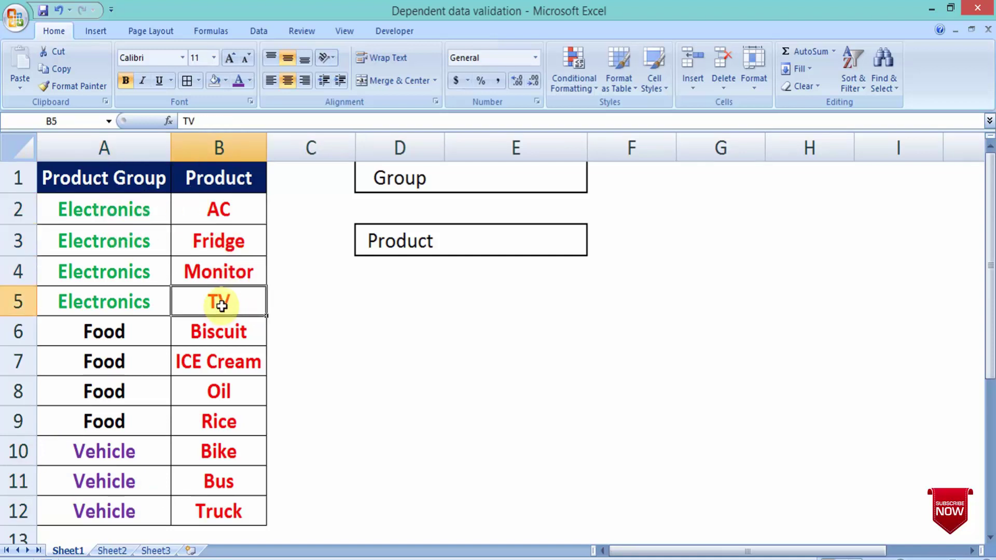
# - Walk through the Food group and its products down to Rice
pyautogui.click(123, 332)
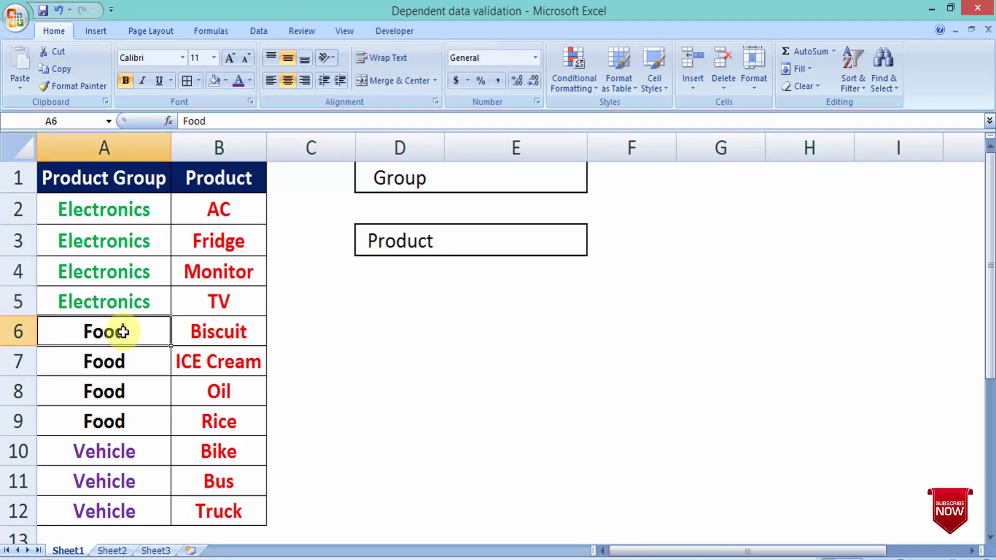
pyautogui.click(200, 340)
pyautogui.click(218, 363)
pyautogui.click(231, 402)
pyautogui.click(216, 420)
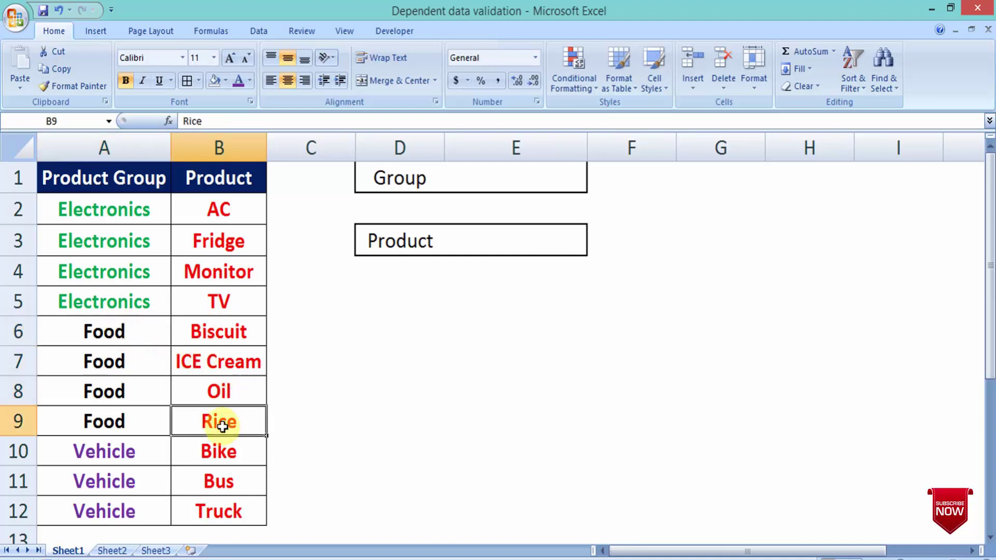
# - Walk through the Vehicle group and its products down to Truck
pyautogui.click(99, 450)
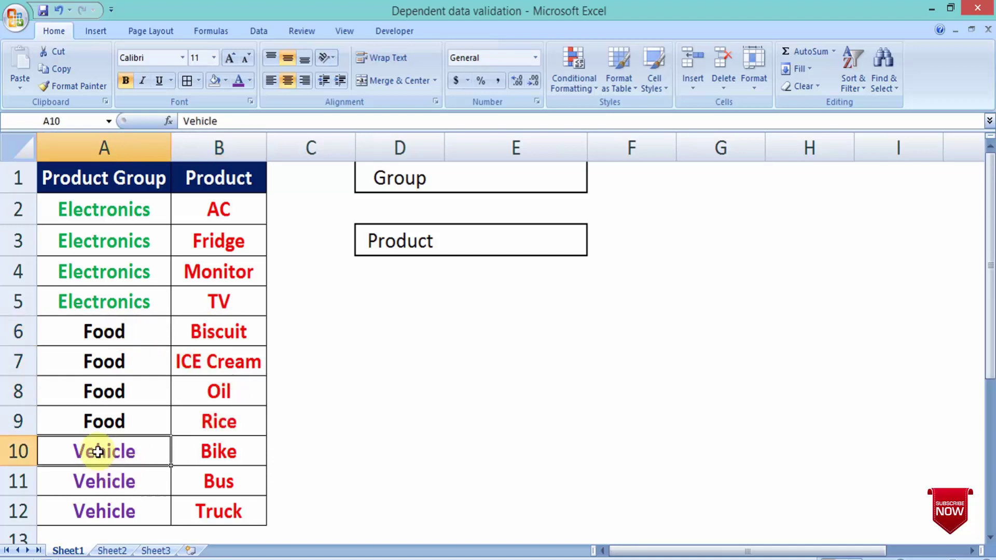
pyautogui.click(117, 477)
pyautogui.click(228, 460)
pyautogui.click(221, 482)
pyautogui.click(210, 508)
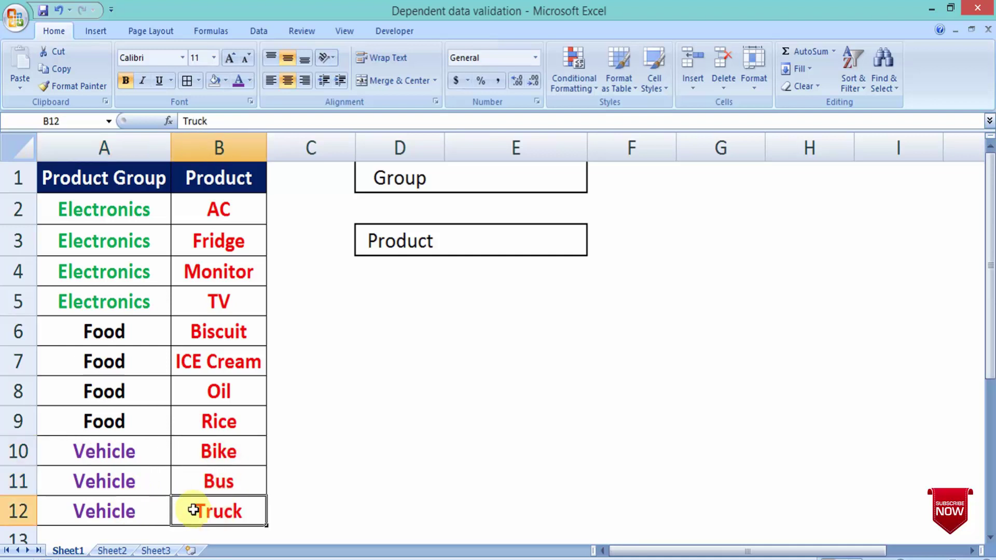
pyautogui.click(405, 360)
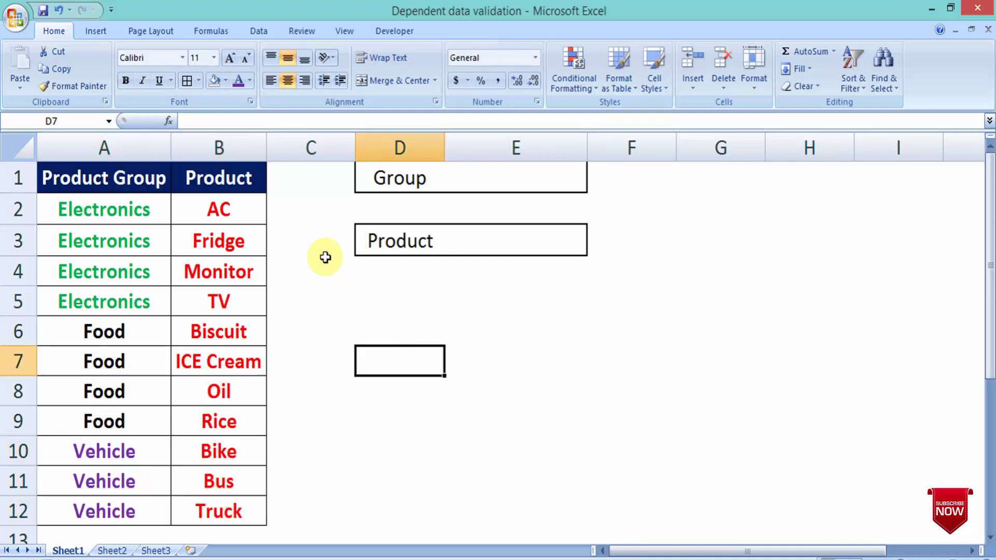
pyautogui.click(496, 181)
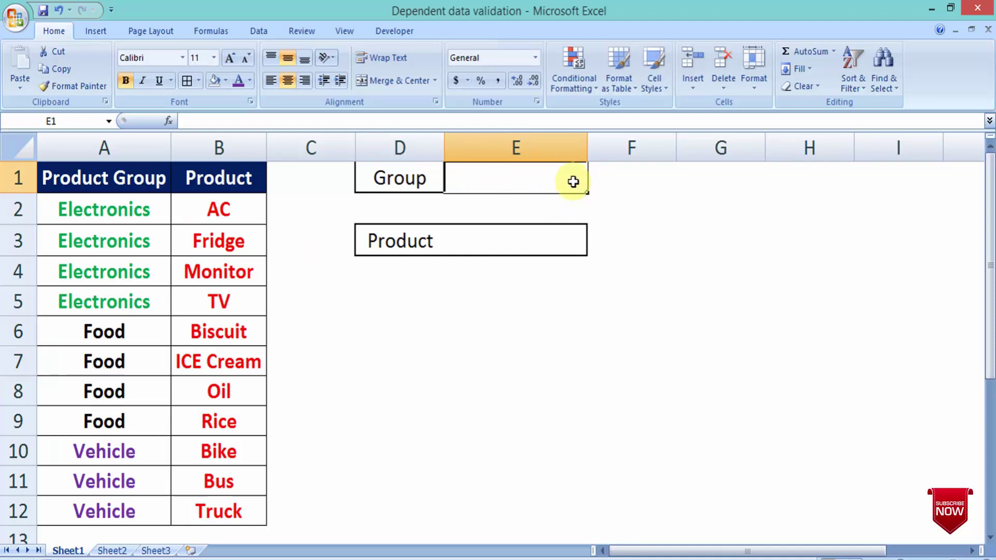
pyautogui.click(538, 244)
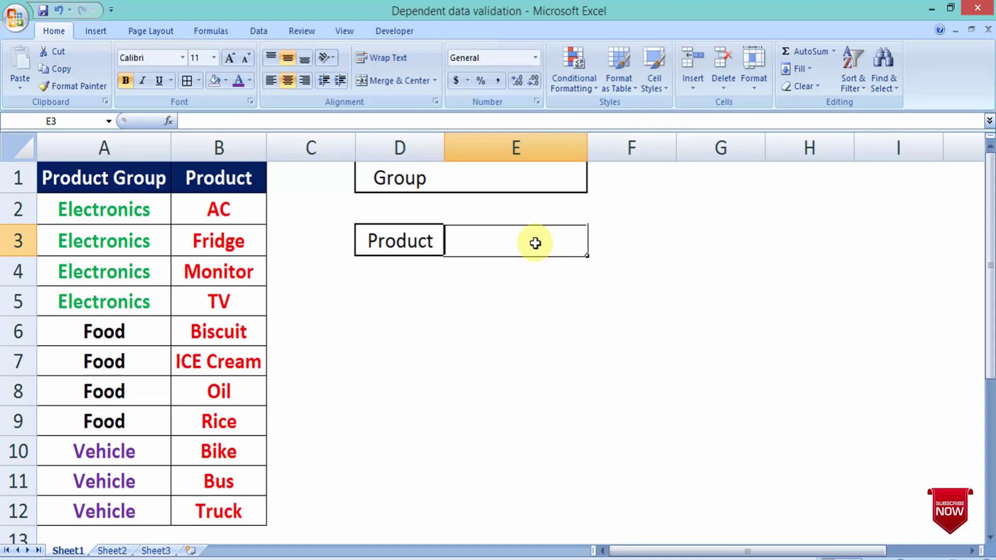
pyautogui.click(484, 311)
pyautogui.click(513, 180)
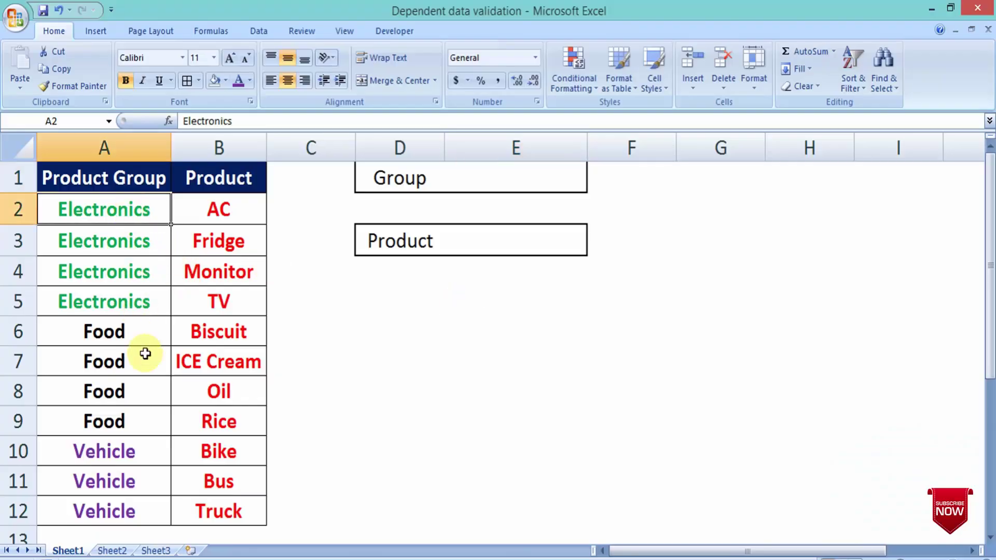
# - Copy the Electronics, Food and Vehicle group names into D9:D11
pyautogui.keyDown('ctrl'); pyautogui.click(123, 334); pyautogui.keyUp('ctrl')
pyautogui.keyDown('ctrl'); pyautogui.click(118, 449); pyautogui.keyUp('ctrl')
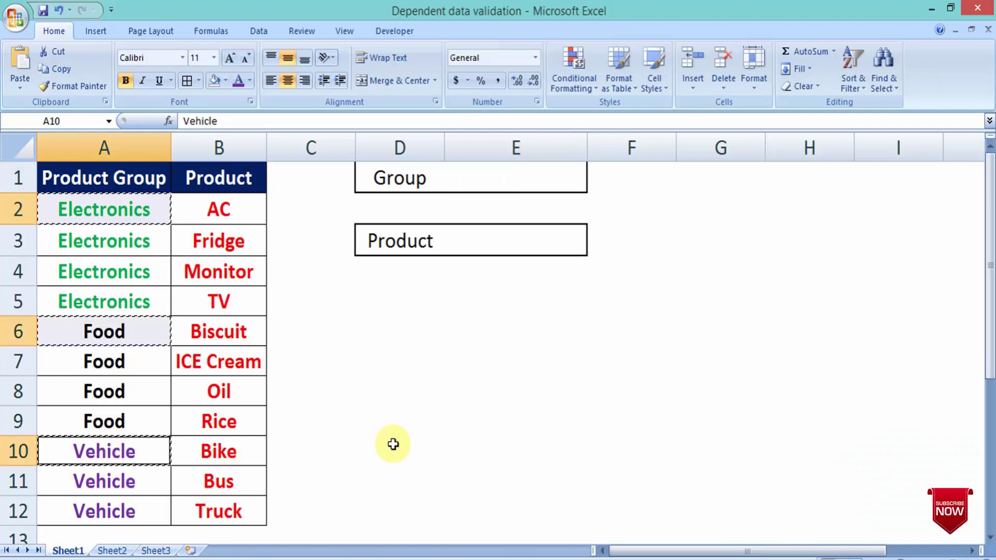
pyautogui.click(400, 421)
pyautogui.write('Electronics Food Vehicle')
# - Clear the pasted names and paste blank formatting over D6:D12 to remove borders
pyautogui.click(516, 361)
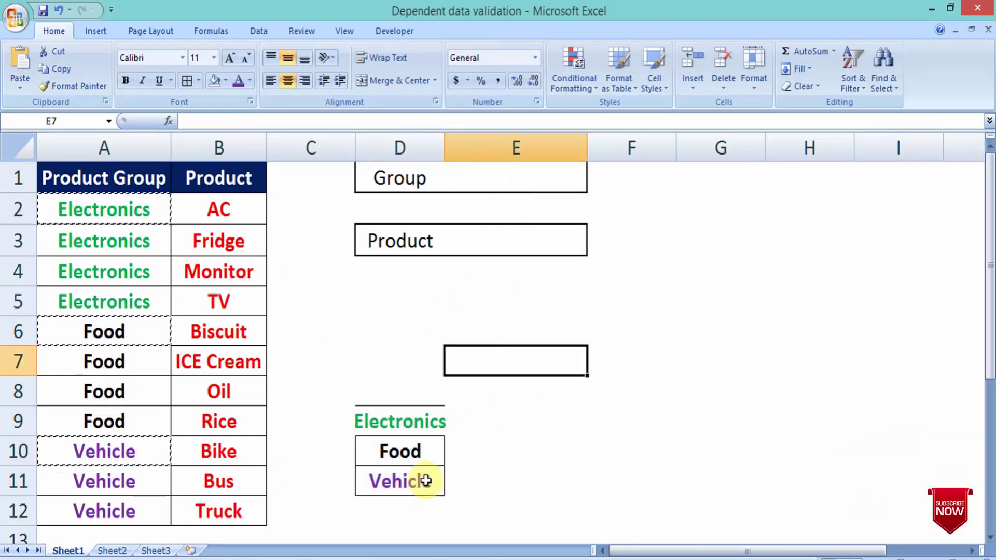
pyautogui.moveTo(400, 390); pyautogui.dragTo(389, 507)
pyautogui.press('Delete')
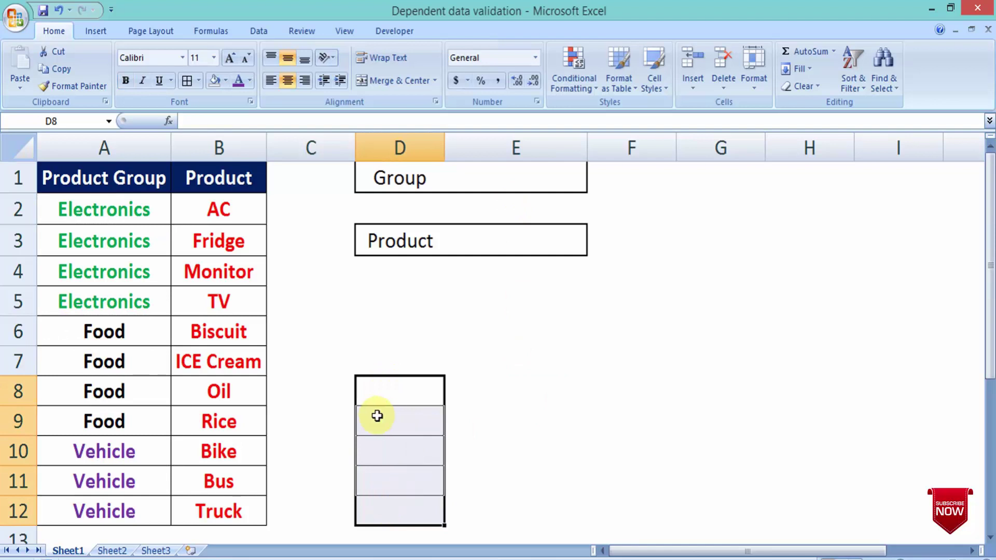
pyautogui.press('Up')
pyautogui.press('Up')
pyautogui.hotkey('ctrl', 'c')
pyautogui.hotkey('shift', 'Down')
pyautogui.hotkey('shift', 'Down')
pyautogui.hotkey('shift', 'Down')
pyautogui.hotkey('shift', 'Down')
pyautogui.hotkey('shift', 'Down')
pyautogui.hotkey('shift', 'Down')
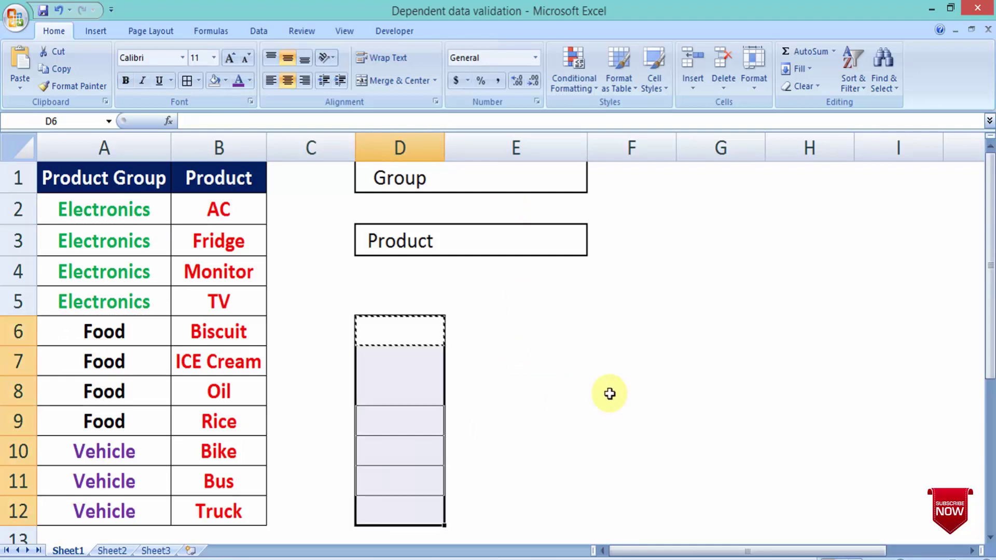
pyautogui.hotkey('ctrl', 'v')
# - Give E1 list validation with source Electronics,Food,Vehicle using Alt+D+L
pyautogui.click(534, 182)
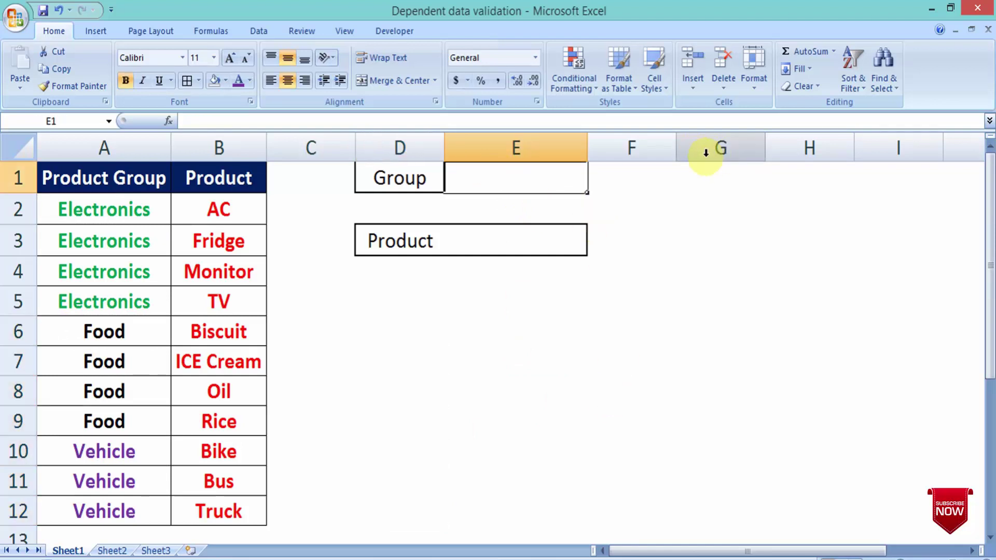
pyautogui.hotkey('alt', 'd')
pyautogui.press('l')
pyautogui.press('Down')
pyautogui.press('Down')
pyautogui.press('Down')
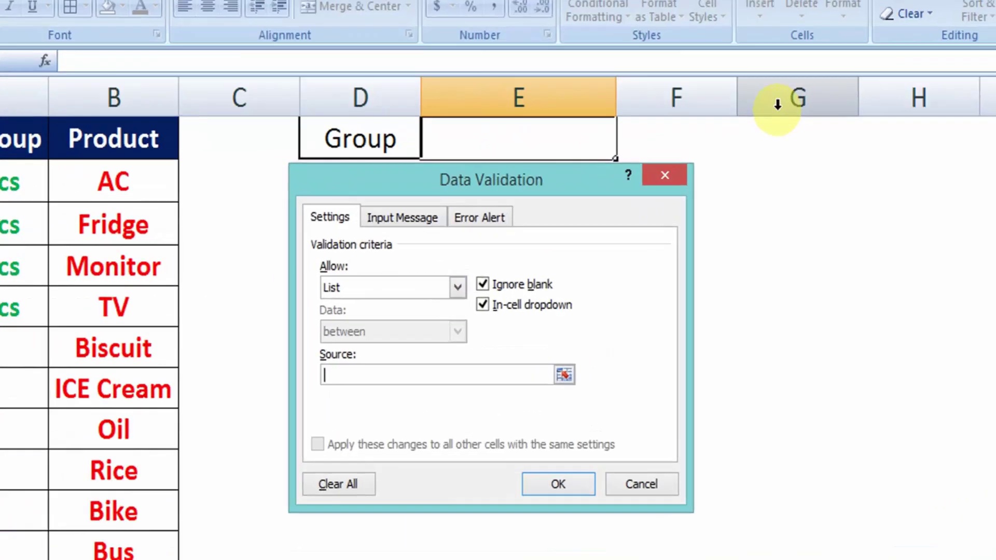
pyautogui.write('Elect')
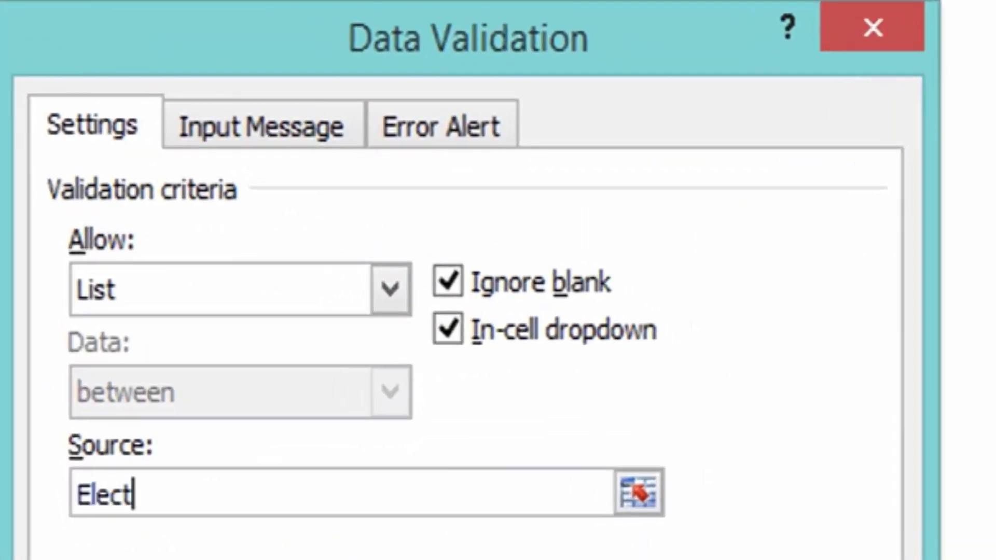
pyautogui.write('ronics')
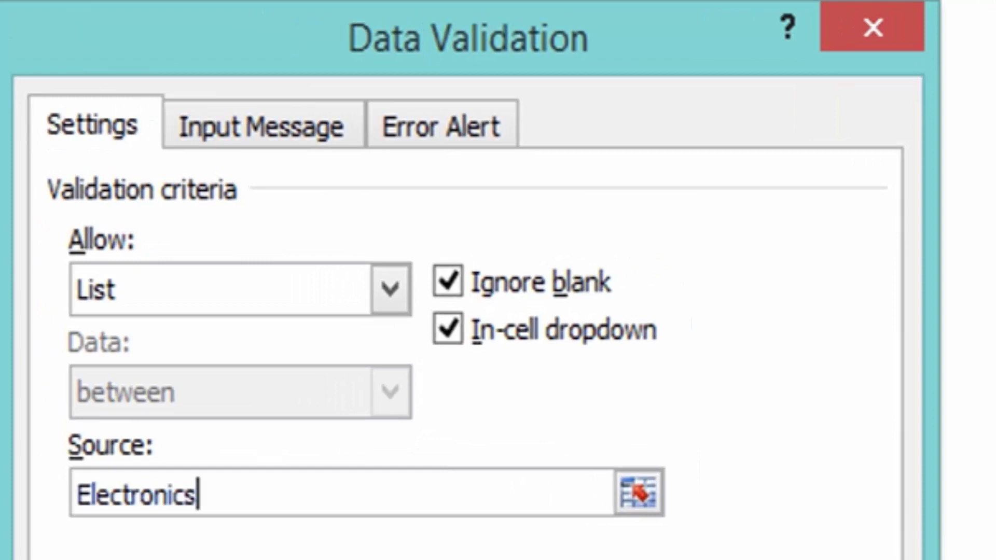
pyautogui.write(',Food,')
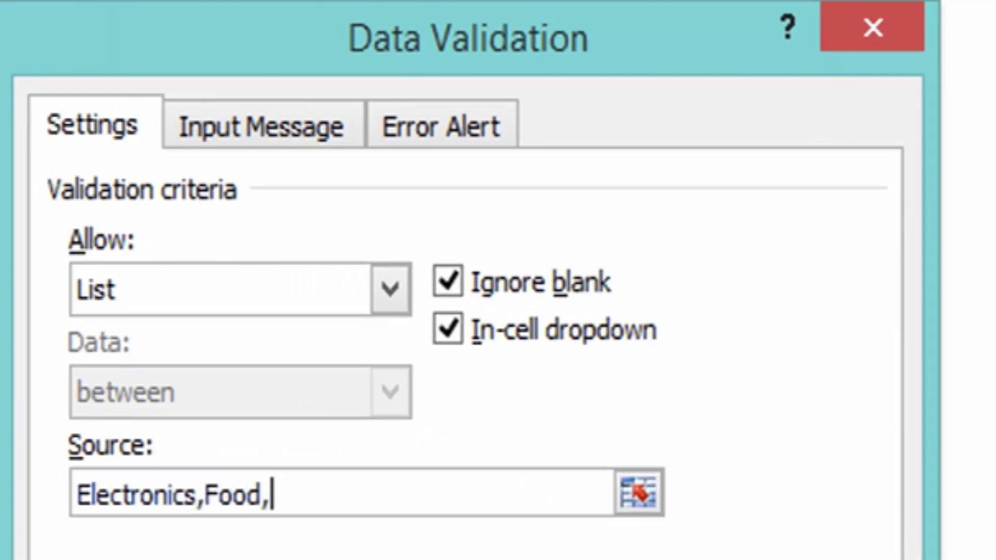
pyautogui.write('Vehicle')
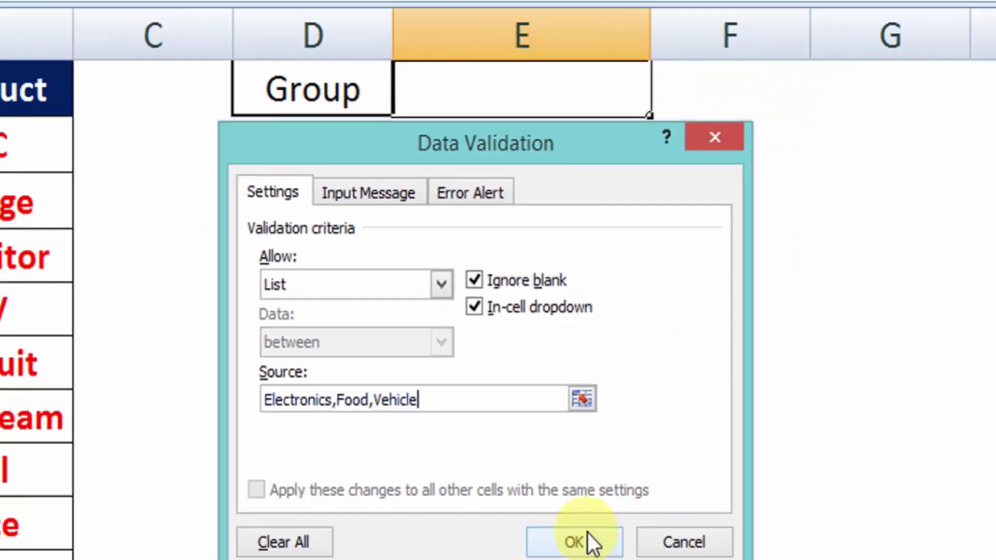
# - Confirm E1's list rule and test it by choosing Food, Vehicle, then Food again
pyautogui.click(588, 537)
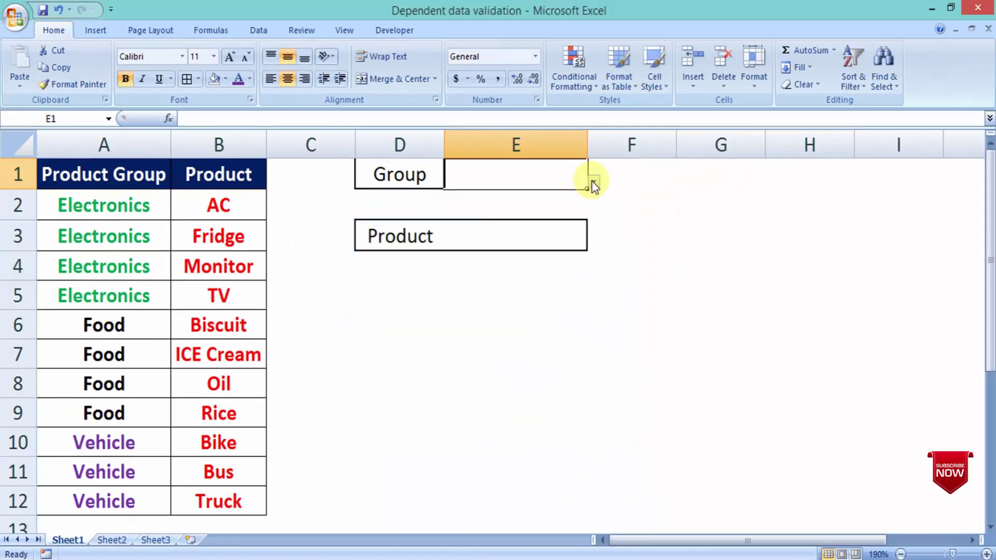
pyautogui.click(591, 182)
pyautogui.click(509, 228)
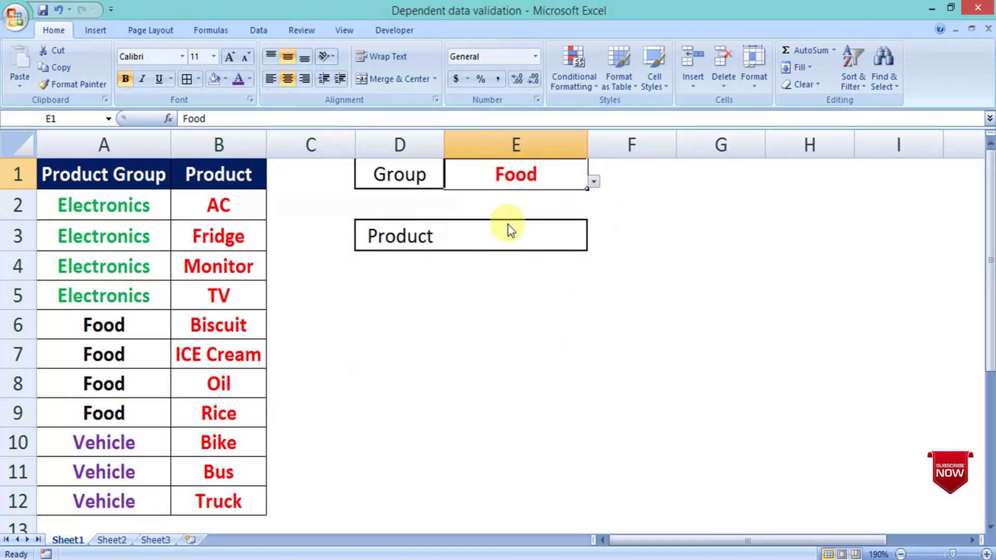
pyautogui.click(594, 182)
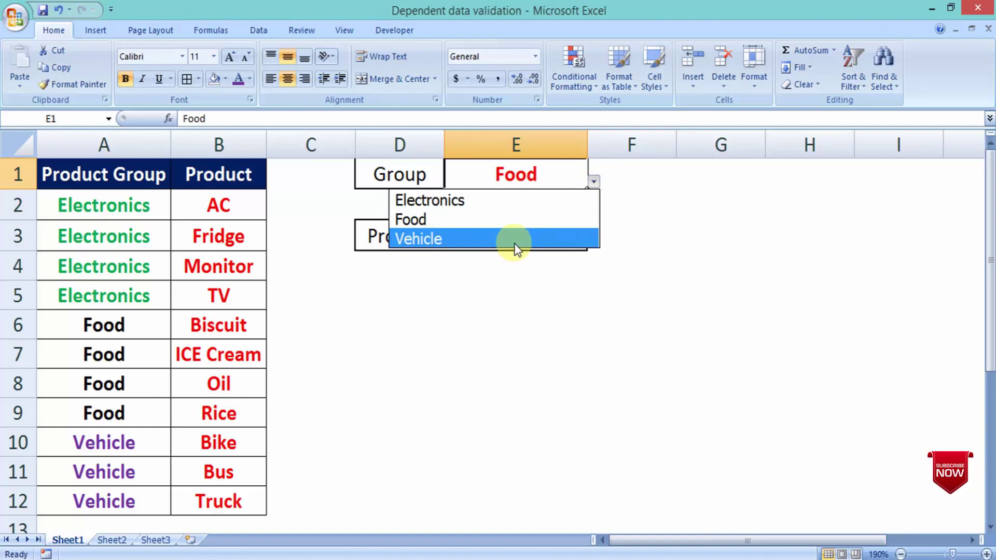
pyautogui.click(516, 241)
pyautogui.click(593, 182)
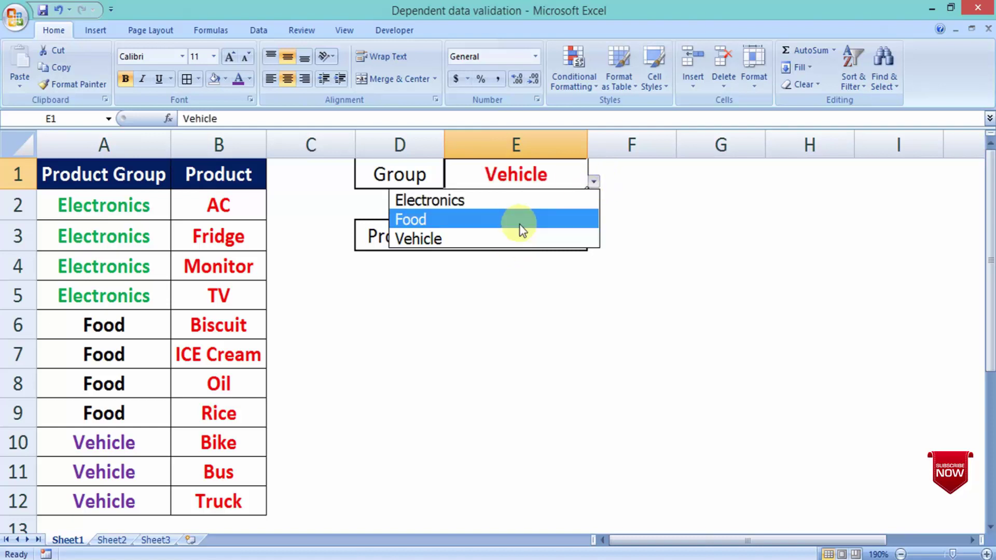
pyautogui.click(521, 231)
# - Compare the Food choice with its products Biscuit, ICE Cream, Oil and Rice in column B
pyautogui.click(582, 244)
pyautogui.click(578, 183)
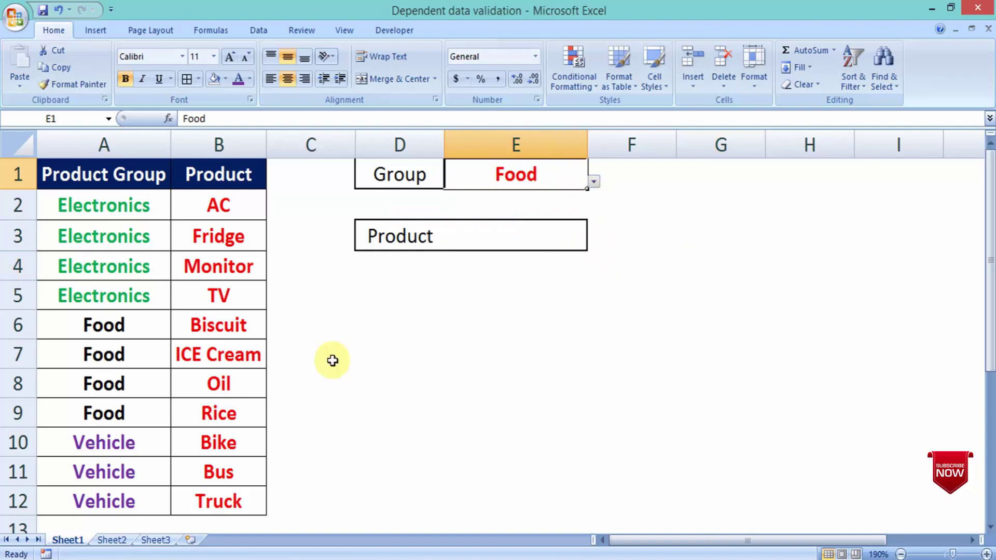
pyautogui.click(206, 330)
pyautogui.click(217, 352)
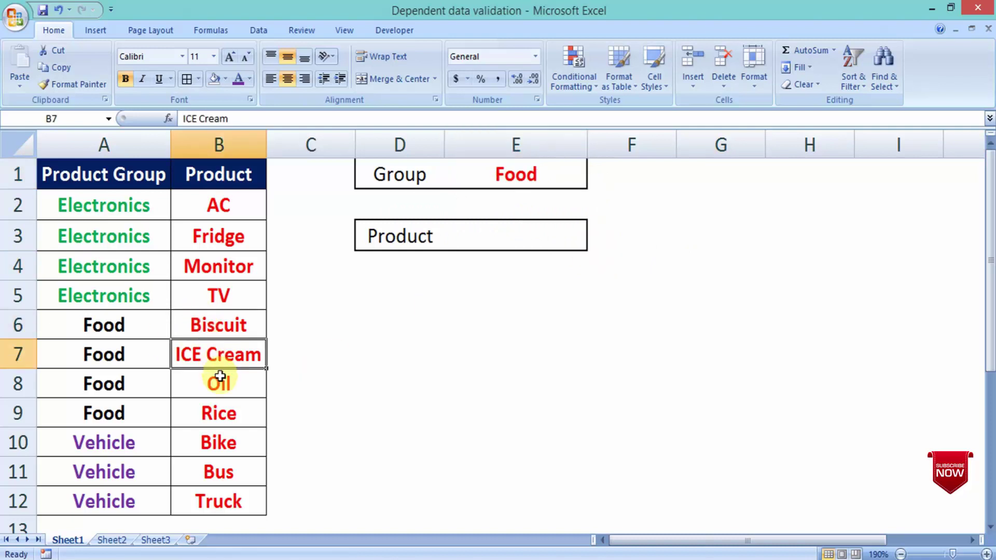
pyautogui.click(221, 332)
pyautogui.click(222, 352)
pyautogui.click(223, 388)
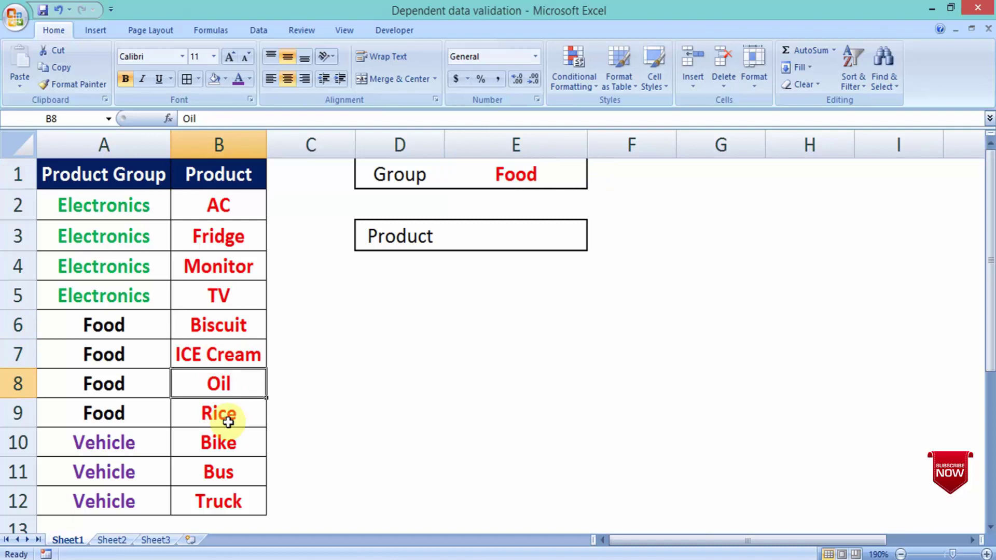
pyautogui.click(224, 415)
pyautogui.click(534, 240)
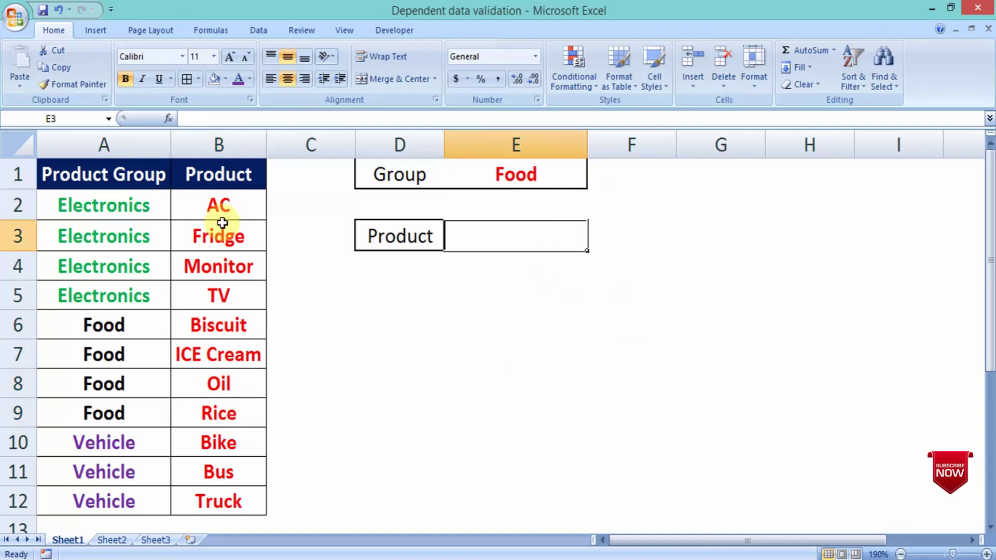
# - Select the full product list AC to Truck, then return to E1 and E3
pyautogui.moveTo(219, 208); pyautogui.dragTo(209, 509)
pyautogui.click(373, 386)
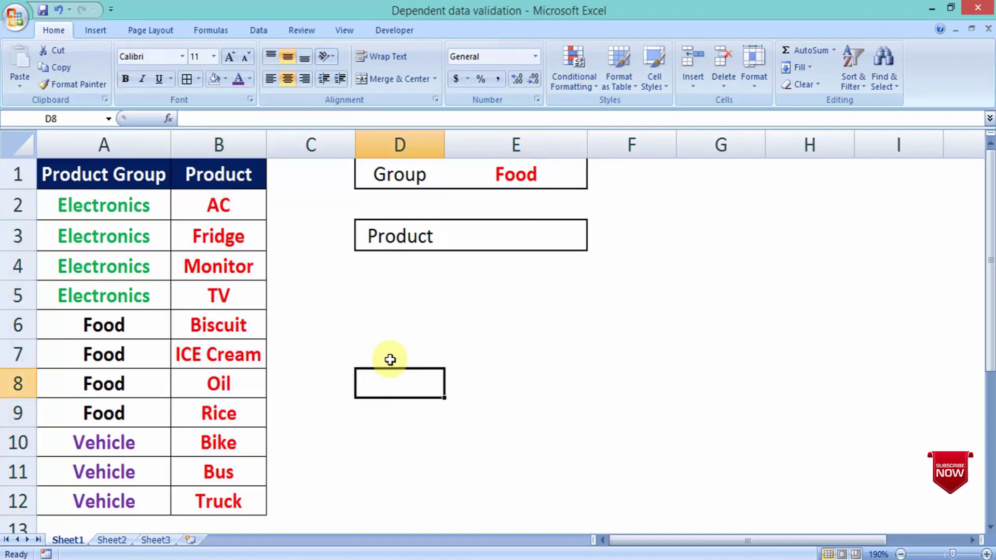
pyautogui.click(496, 184)
pyautogui.click(501, 236)
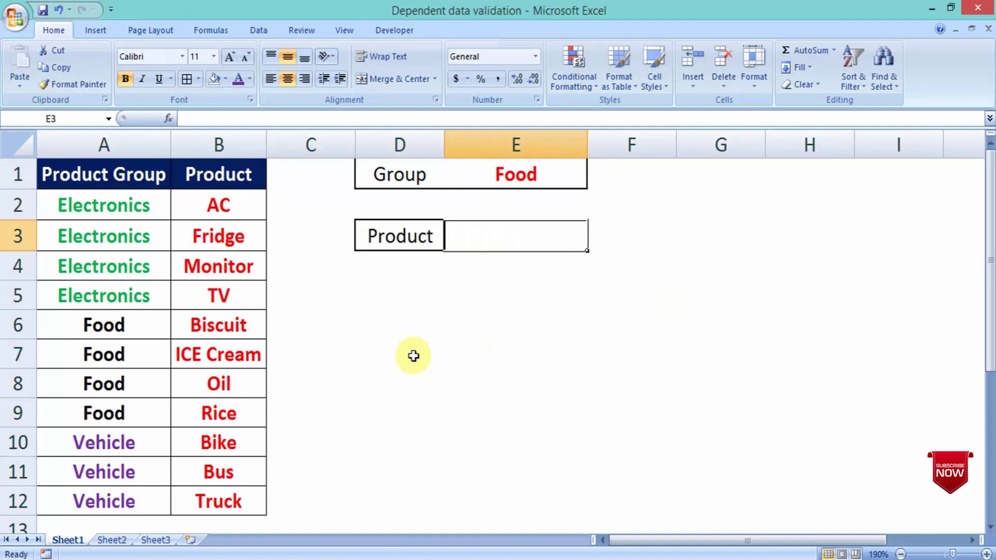
# - Name the Electronics products B2:B5 (AC to TV) as range Electronics
pyautogui.moveTo(216, 195); pyautogui.dragTo(251, 404)
pyautogui.click(365, 337)
pyautogui.click(373, 412)
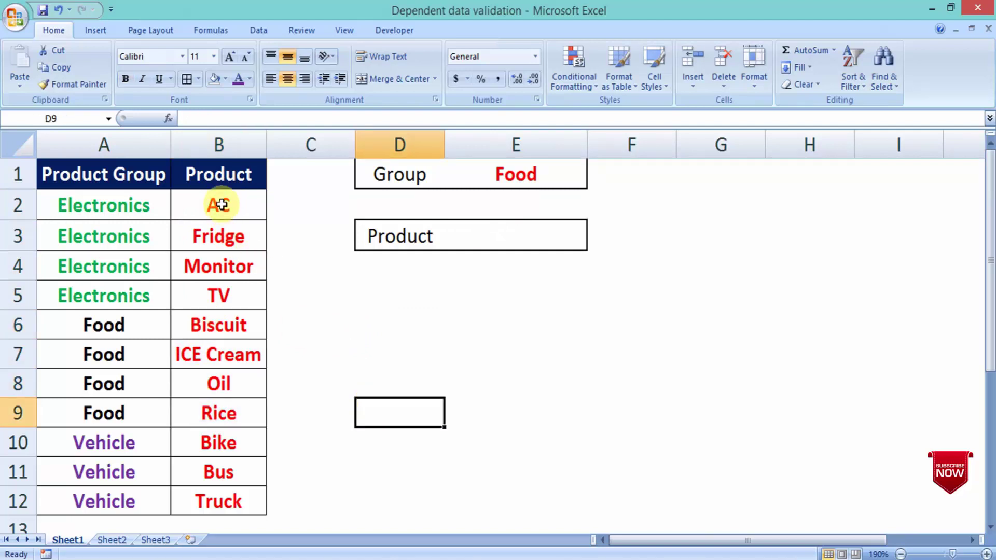
pyautogui.moveTo(195, 202); pyautogui.dragTo(205, 289)
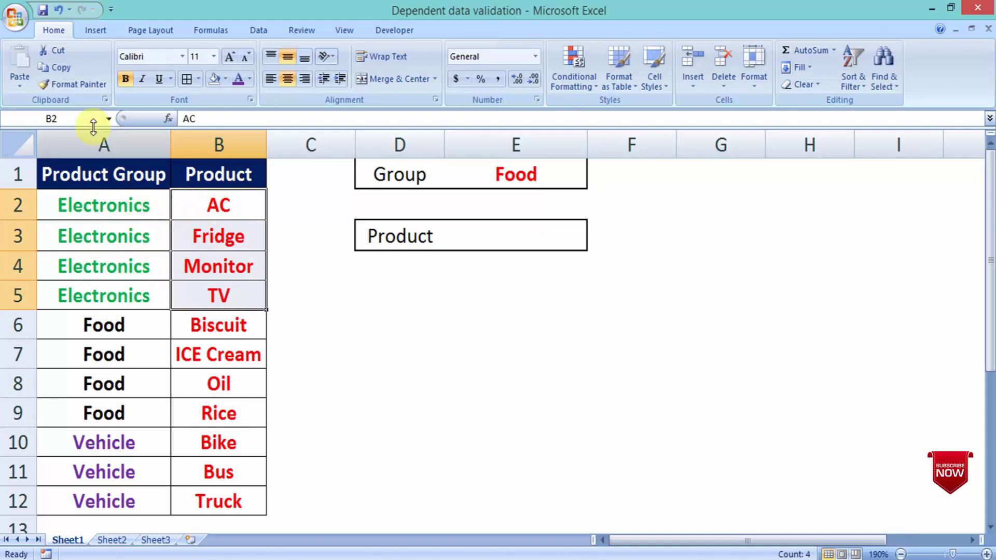
pyautogui.click(78, 119)
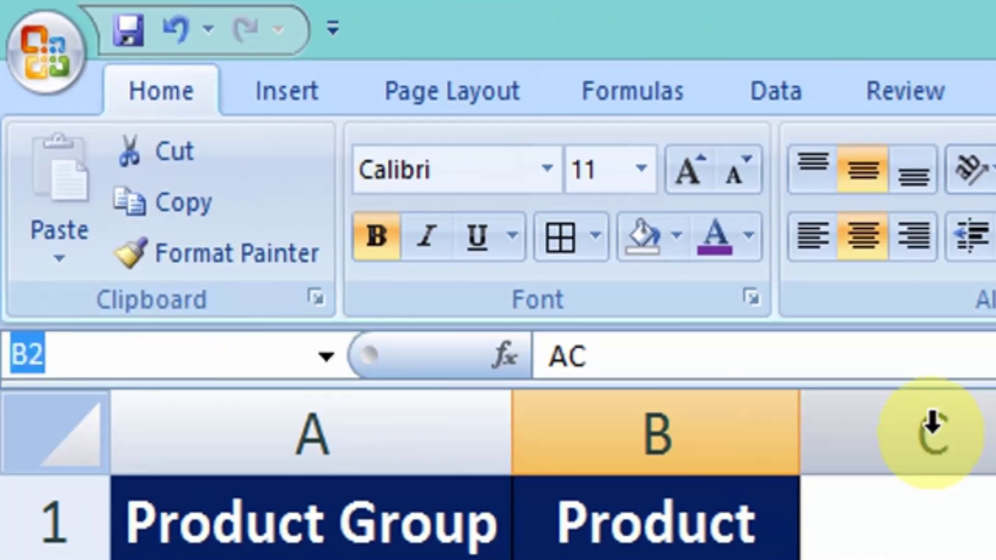
pyautogui.write('Electroni')
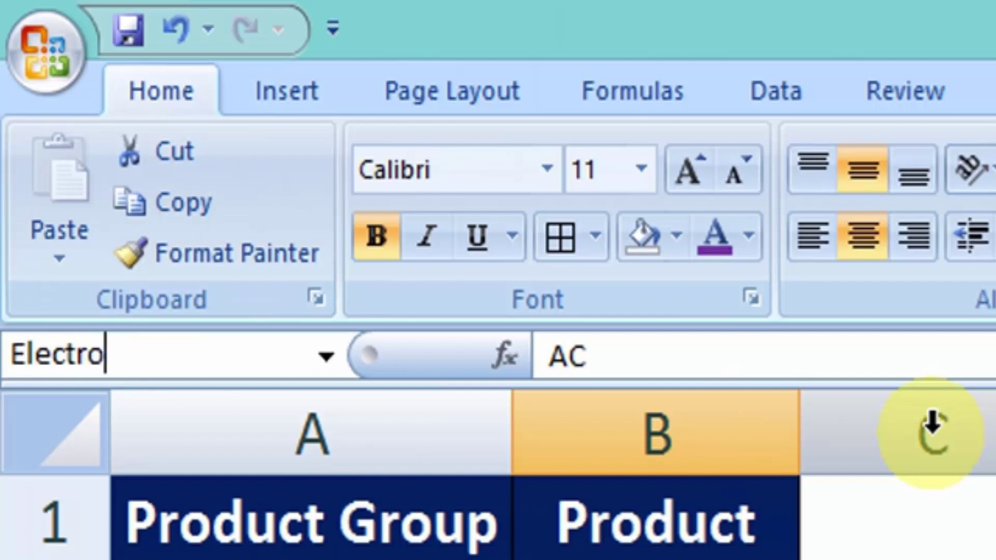
pyautogui.write('cs')
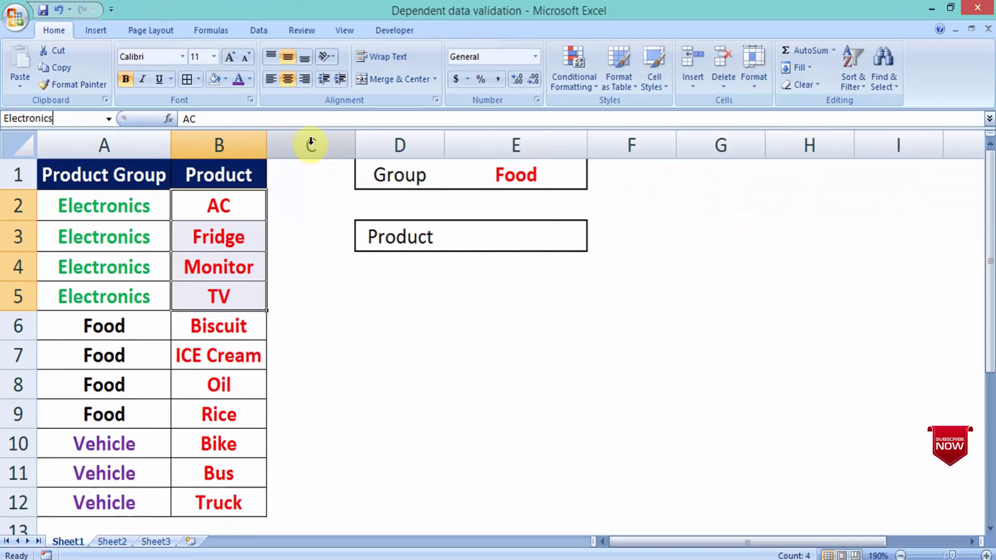
pyautogui.press('Return')
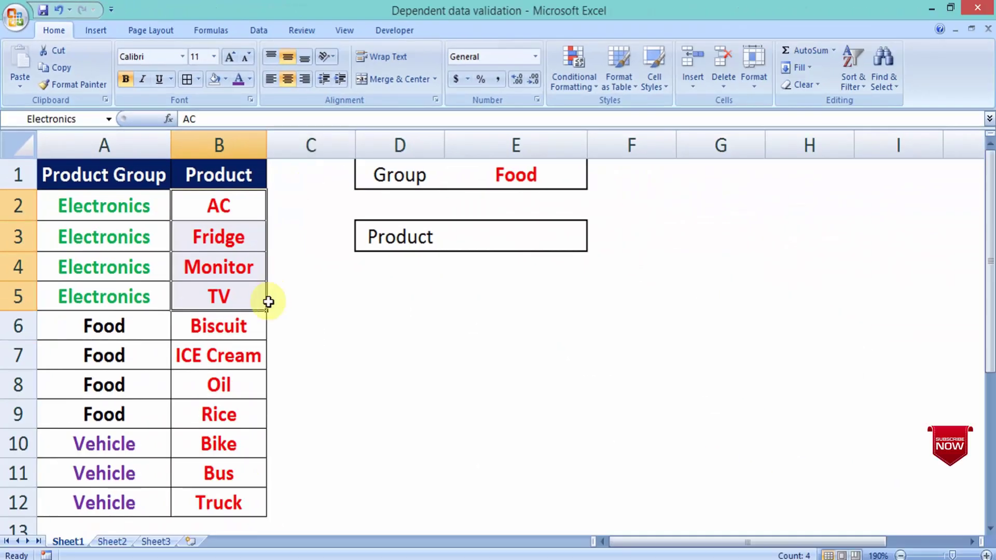
# - Name the Food products Biscuit to Rice as range Food
pyautogui.click(296, 327)
pyautogui.moveTo(222, 323); pyautogui.dragTo(215, 416)
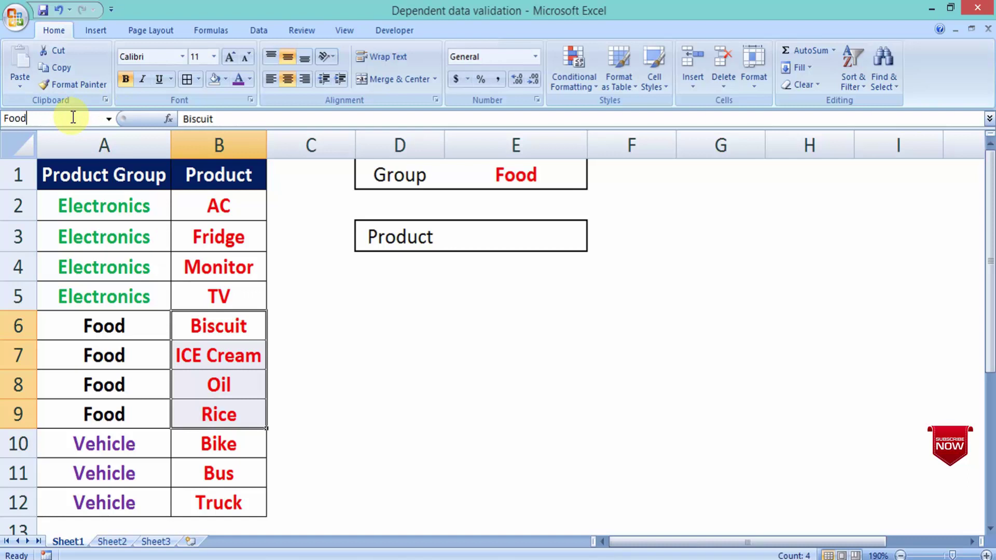
pyautogui.click(73, 117)
pyautogui.write('Food')
pyautogui.press('Return')
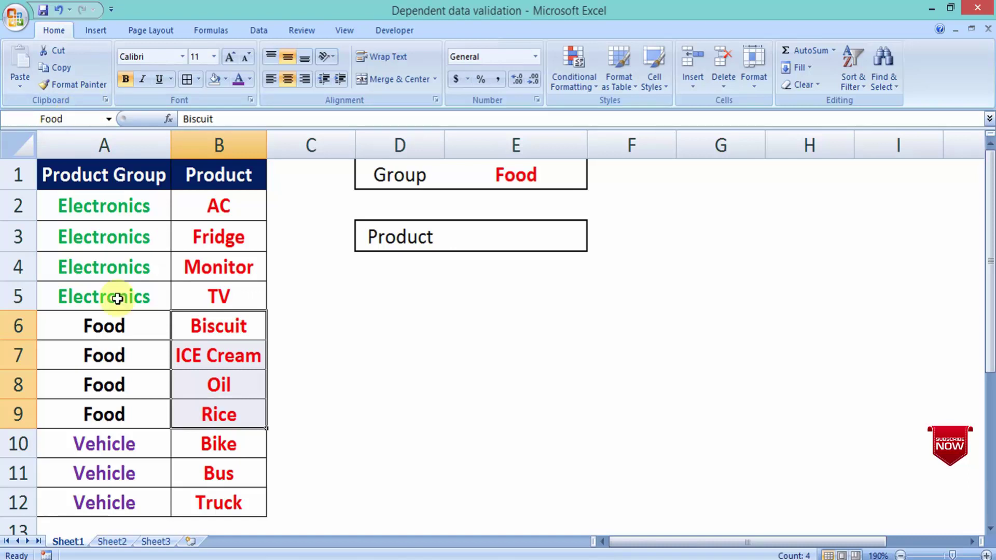
# - Name the Vehicle products Bike to Truck as range Vehicle, then select E3
pyautogui.moveTo(213, 443); pyautogui.dragTo(217, 489)
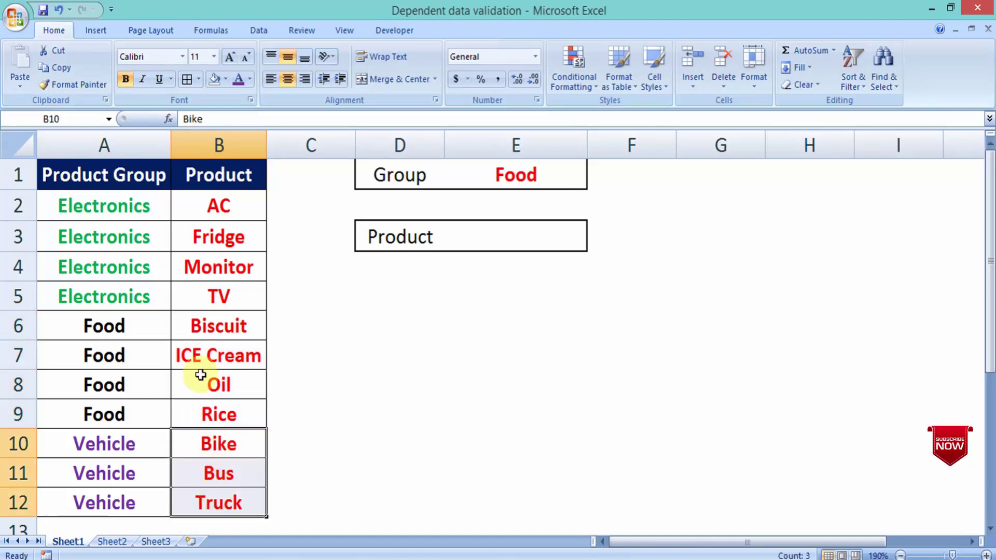
pyautogui.click(64, 118)
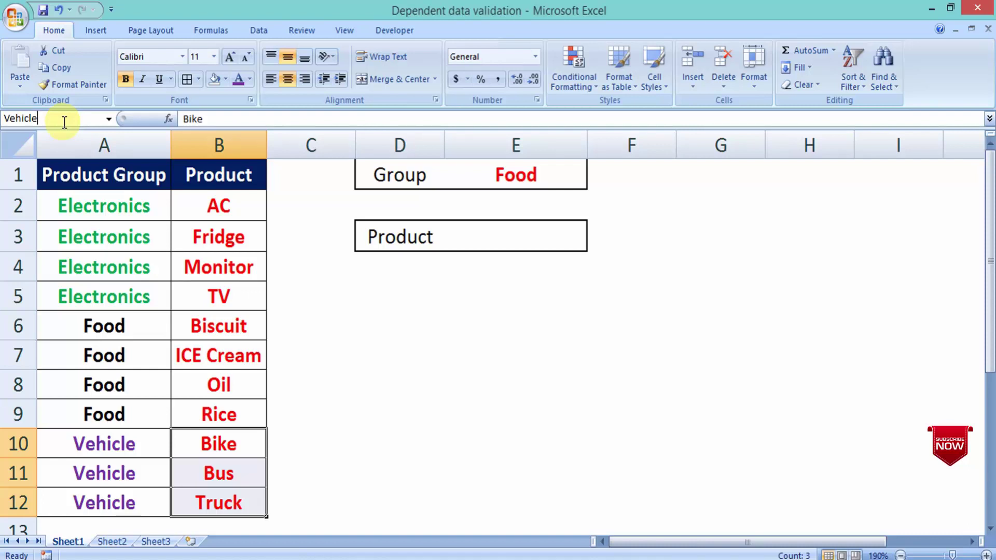
pyautogui.press('Return')
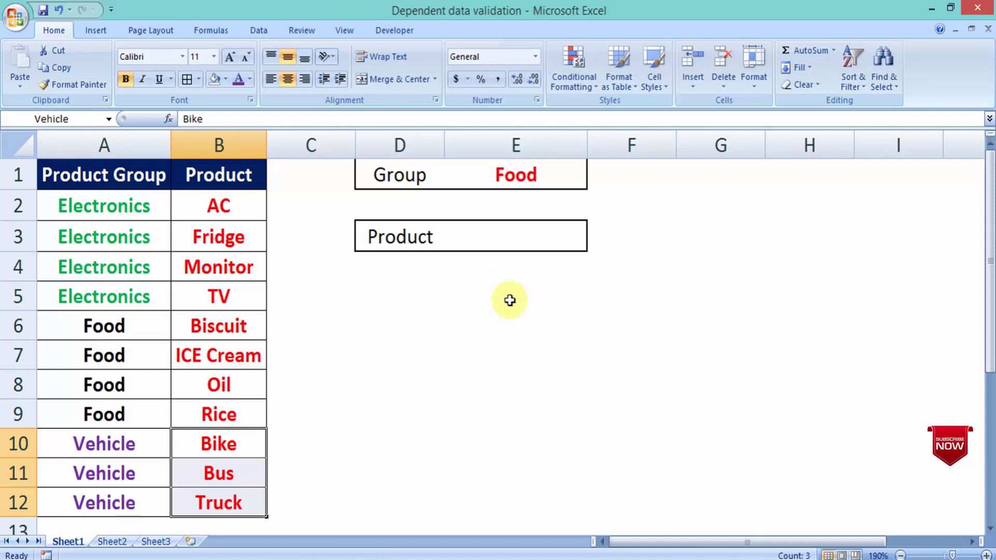
pyautogui.click(509, 298)
pyautogui.click(507, 237)
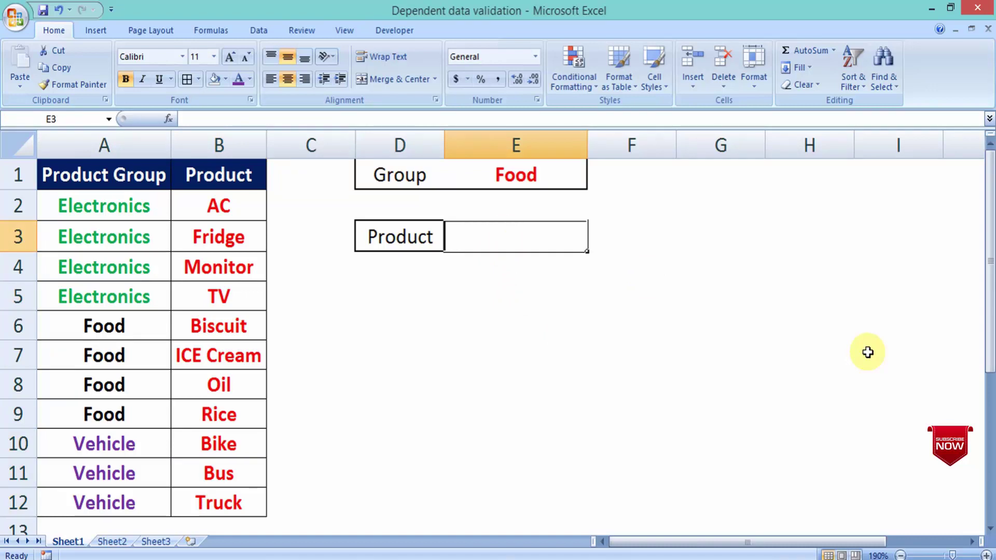
# - Reach Data Validation for E3 from the Data tab after cancelling an Alt+D+L attempt
pyautogui.hotkey('alt', 'd')
pyautogui.press('l')
pyautogui.press('Escape')
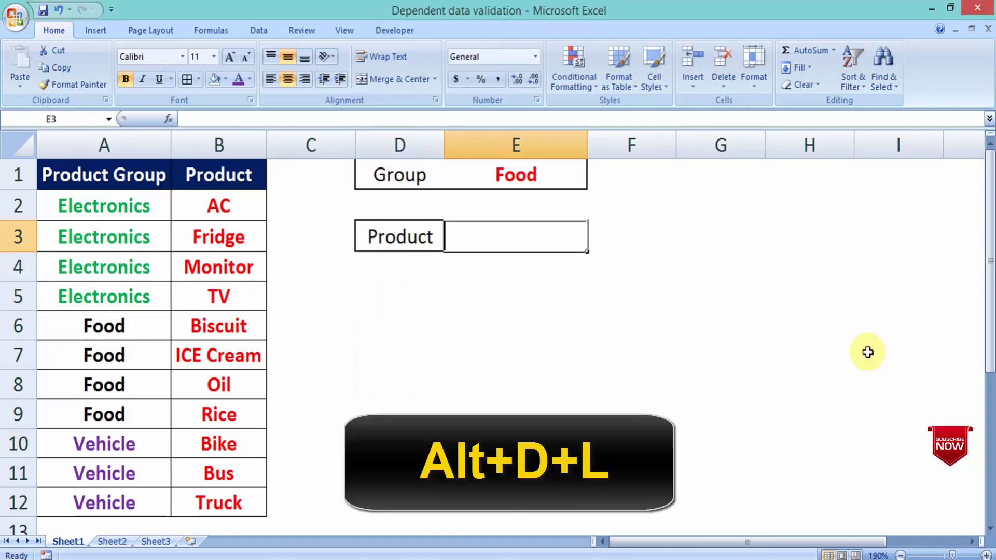
pyautogui.press('Right')
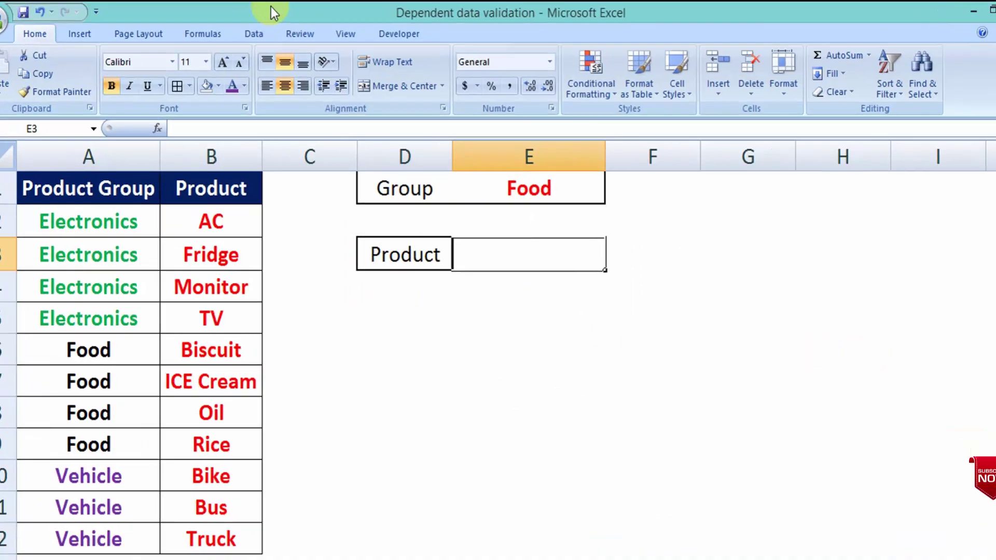
pyautogui.click(255, 32)
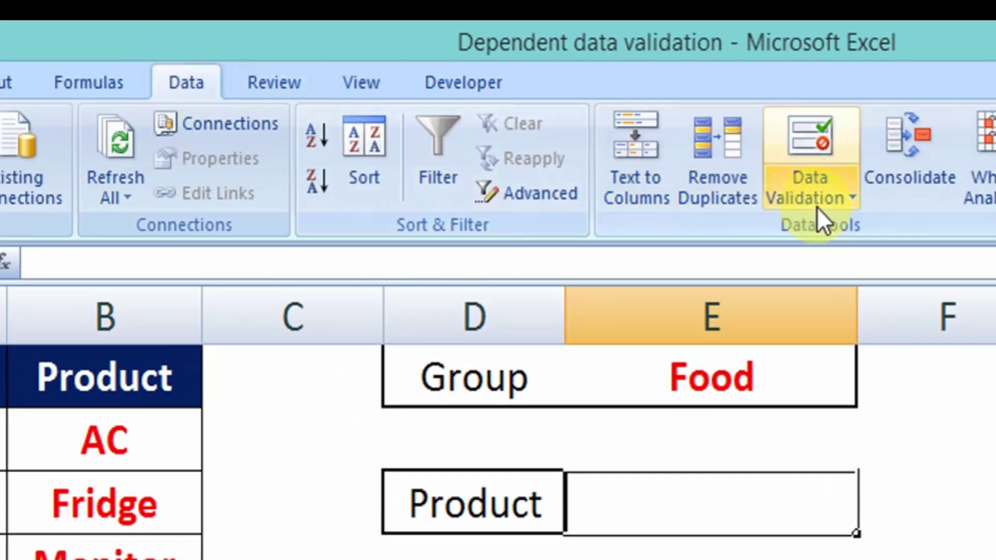
pyautogui.click(815, 160)
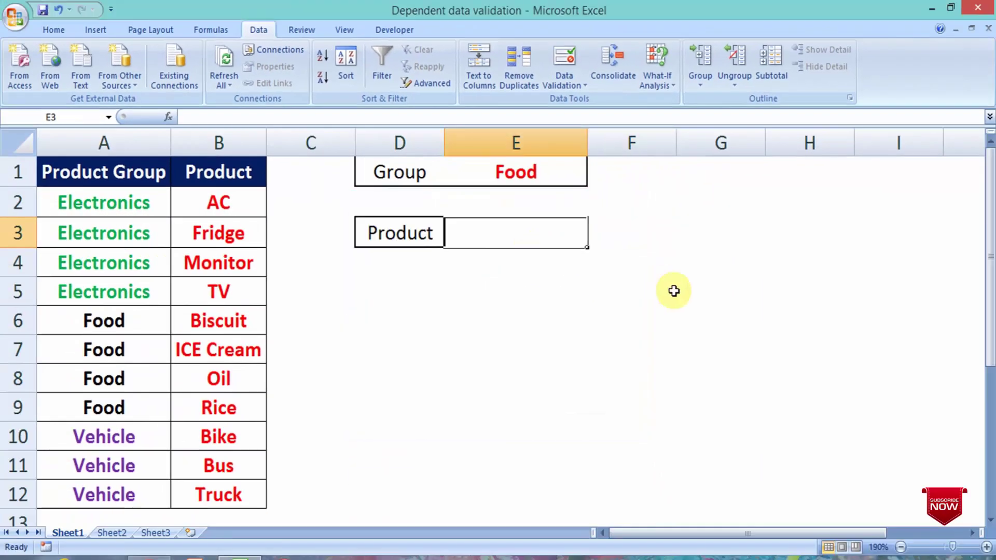
# - Give E3 list validation with source =INDIRECT($E$1) and confirm it
pyautogui.hotkey('alt', 'd')
pyautogui.press('l')
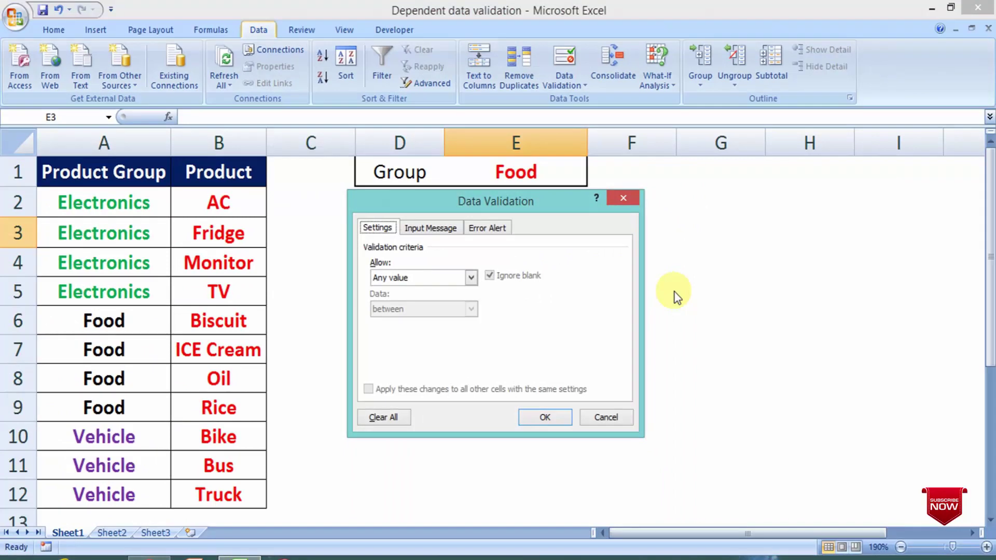
pyautogui.click(470, 278)
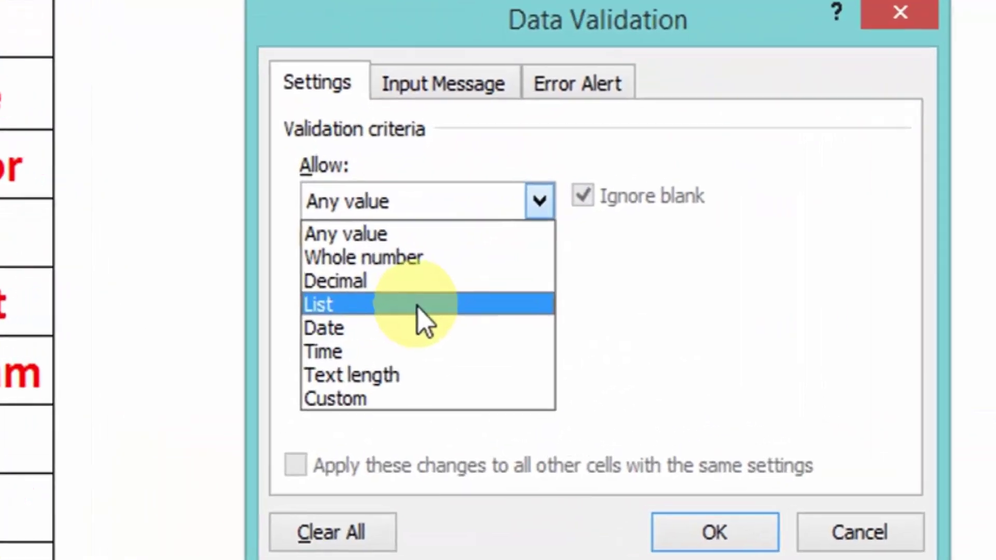
pyautogui.click(418, 306)
pyautogui.click(439, 336)
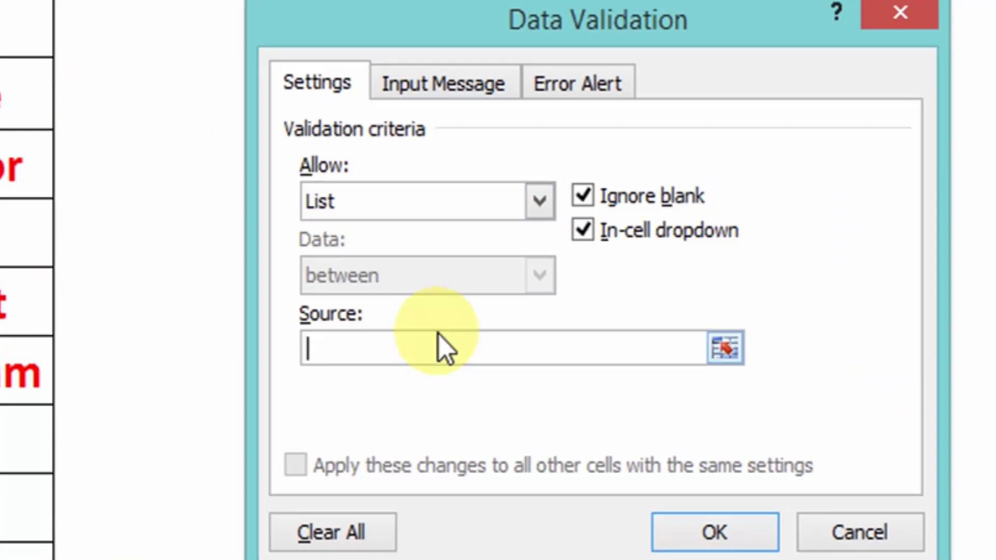
pyautogui.write('=INDI')
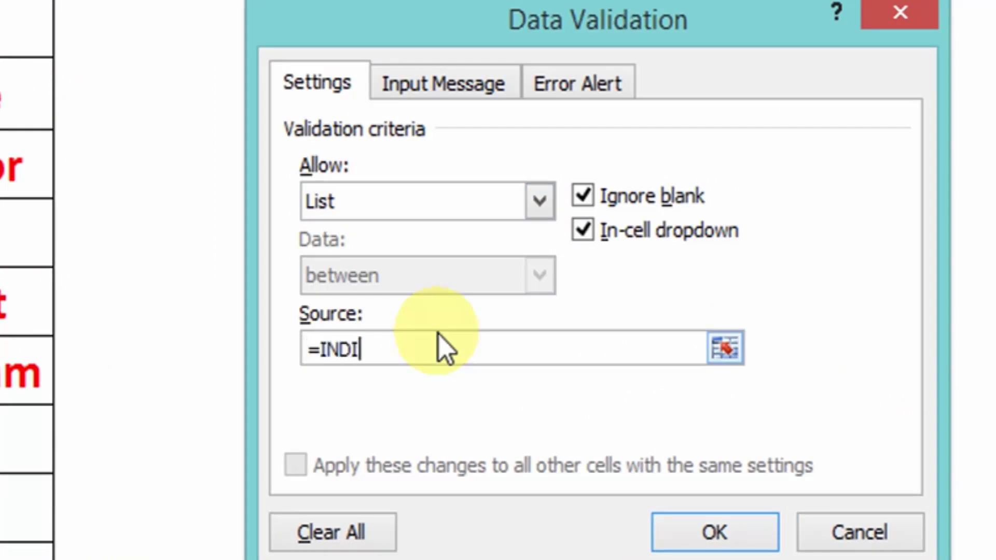
pyautogui.write('RECT(')
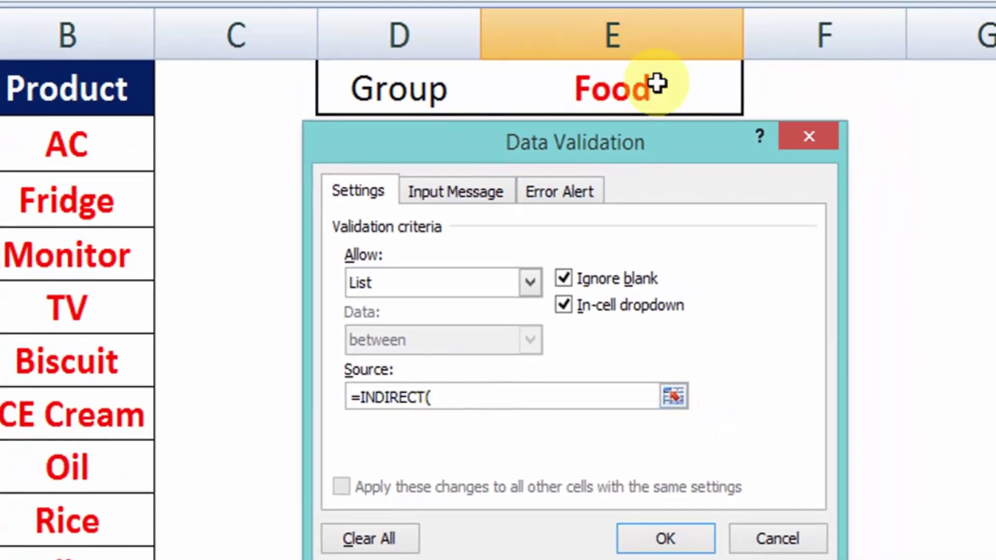
pyautogui.click(622, 90)
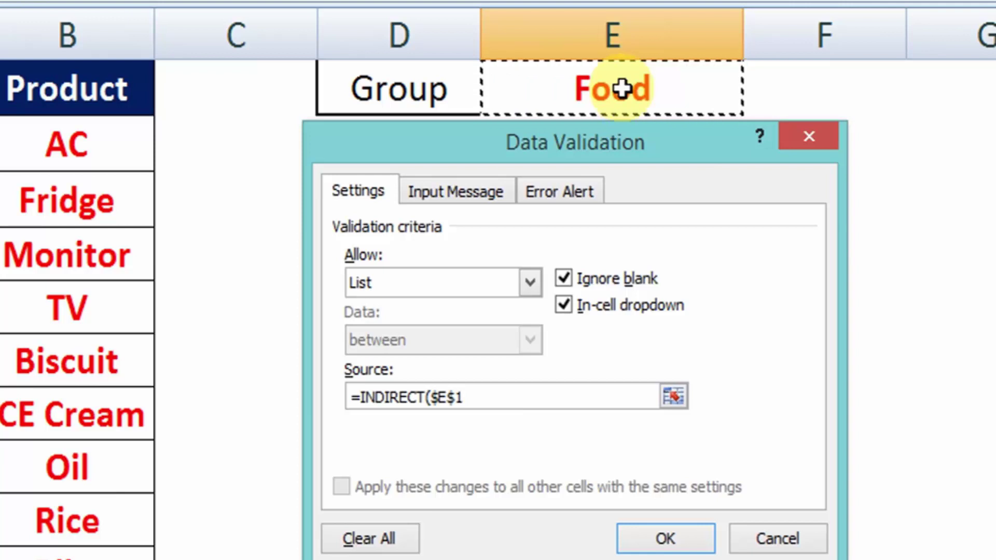
pyautogui.write(')')
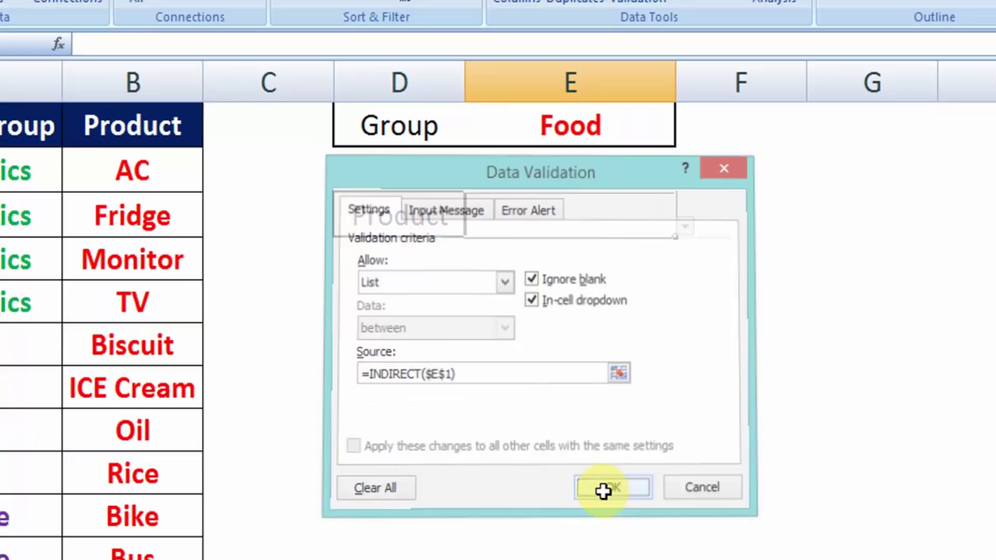
pyautogui.click(666, 538)
# - Pick Oil in E3, then auto-fit and widen column E
pyautogui.click(609, 239)
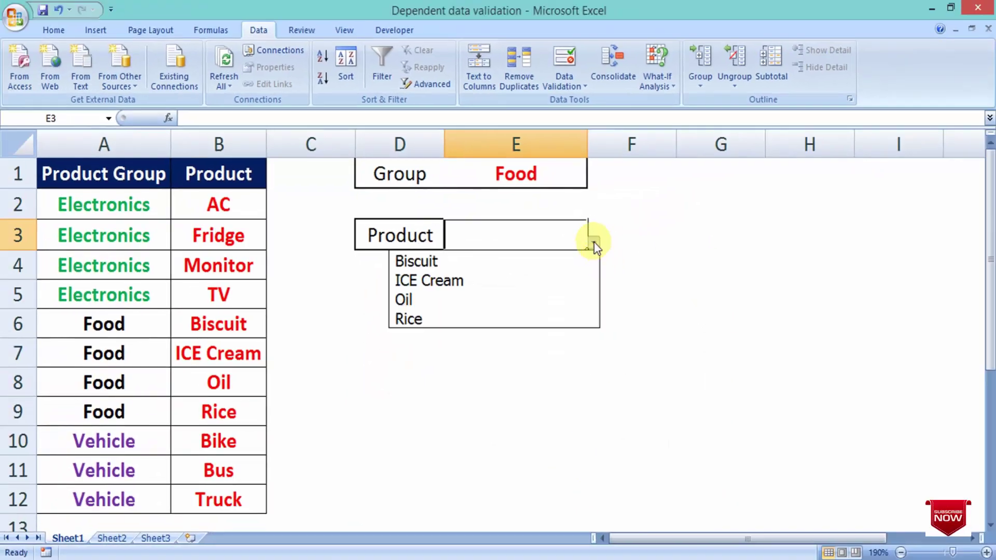
pyautogui.click(515, 307)
pyautogui.click(605, 305)
pyautogui.doubleClick(590, 144)
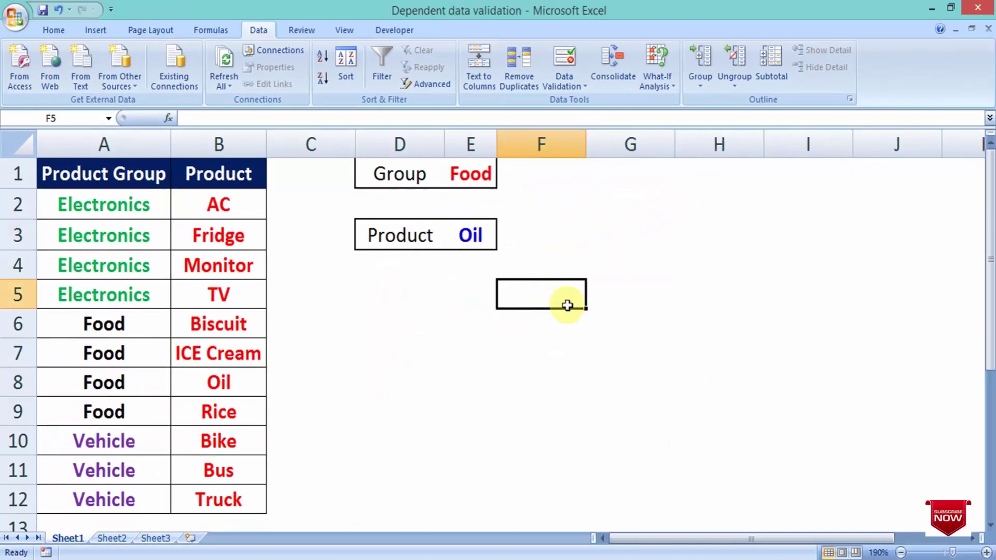
pyautogui.moveTo(502, 139); pyautogui.dragTo(597, 140)
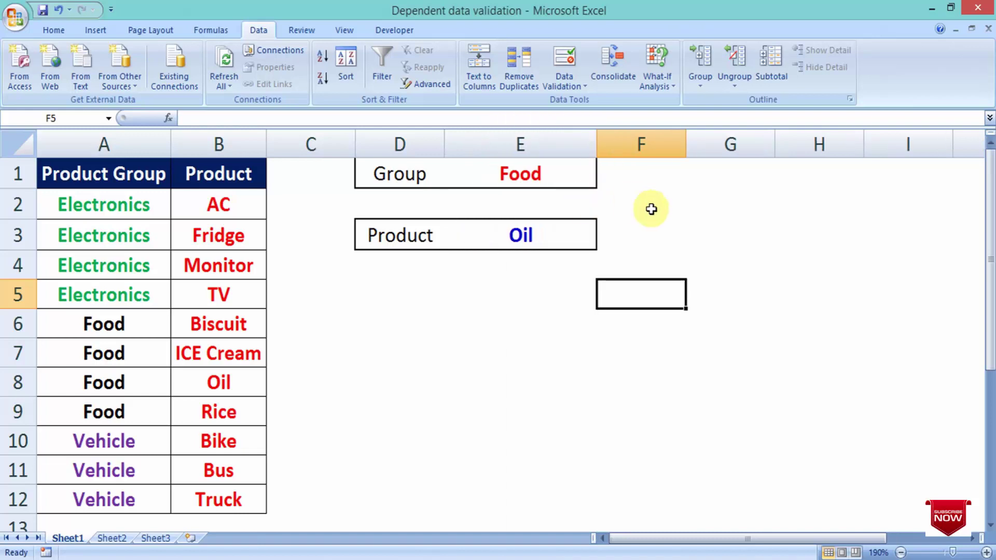
pyautogui.click(651, 207)
# - Check E3's Food choices against the Food products listed in column B
pyautogui.click(541, 243)
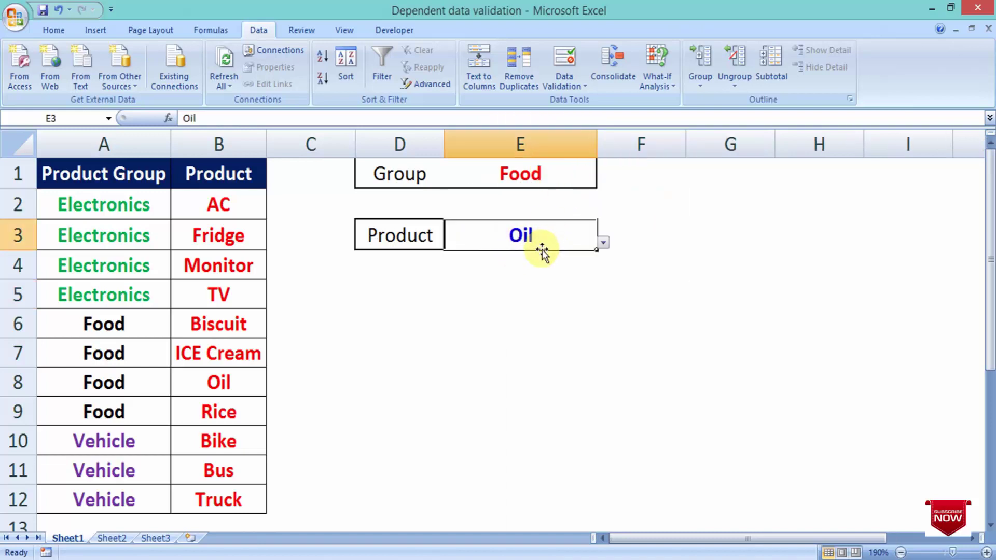
pyautogui.click(603, 244)
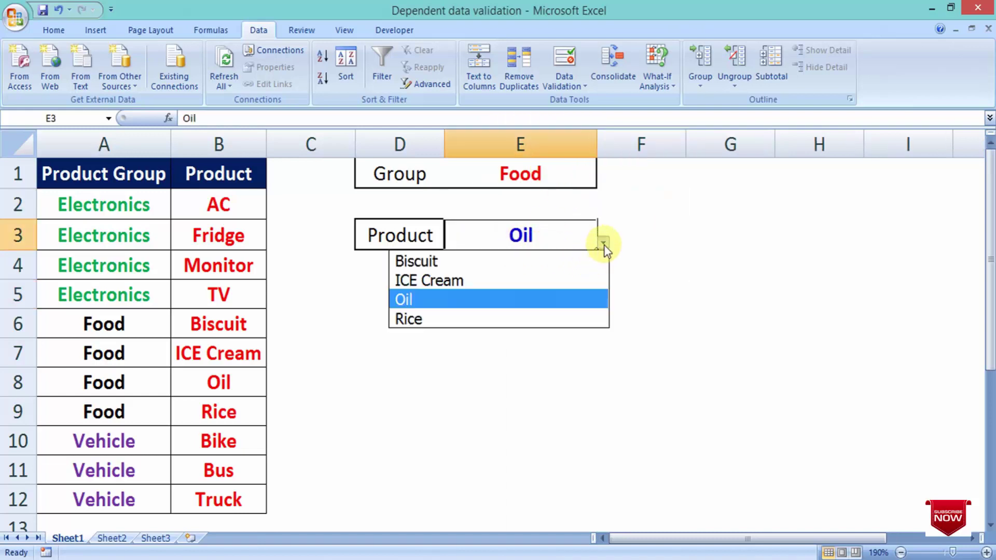
pyautogui.click(520, 359)
pyautogui.click(194, 322)
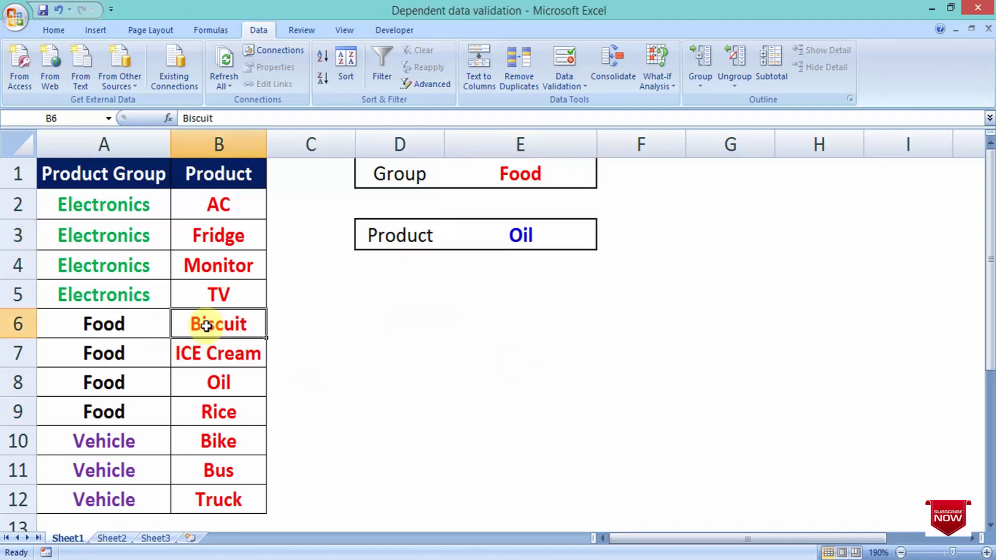
pyautogui.click(212, 354)
pyautogui.click(218, 383)
pyautogui.click(452, 371)
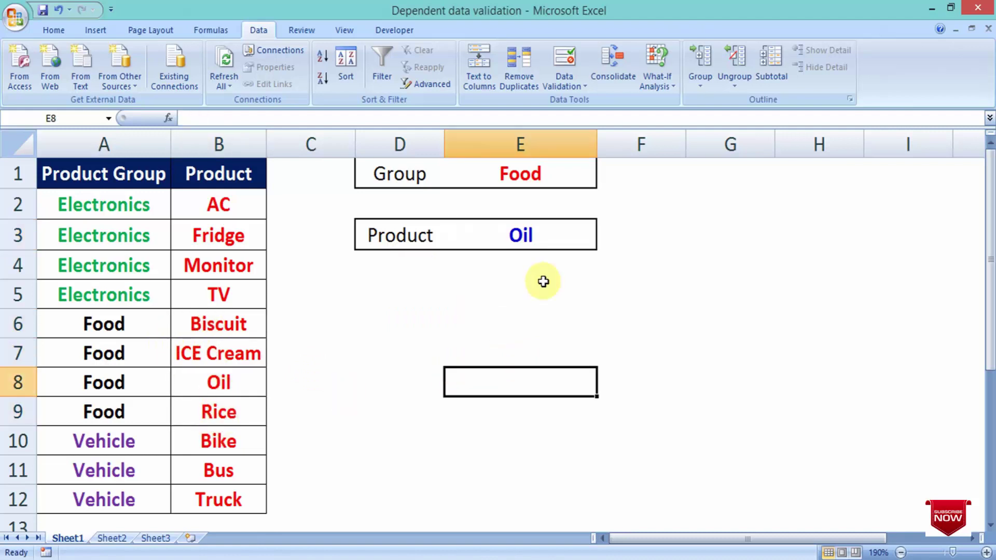
# - Switch E1 to Vehicle, then Electronics, and pick TV in E3
pyautogui.click(570, 176)
pyautogui.click(603, 181)
pyautogui.click(515, 238)
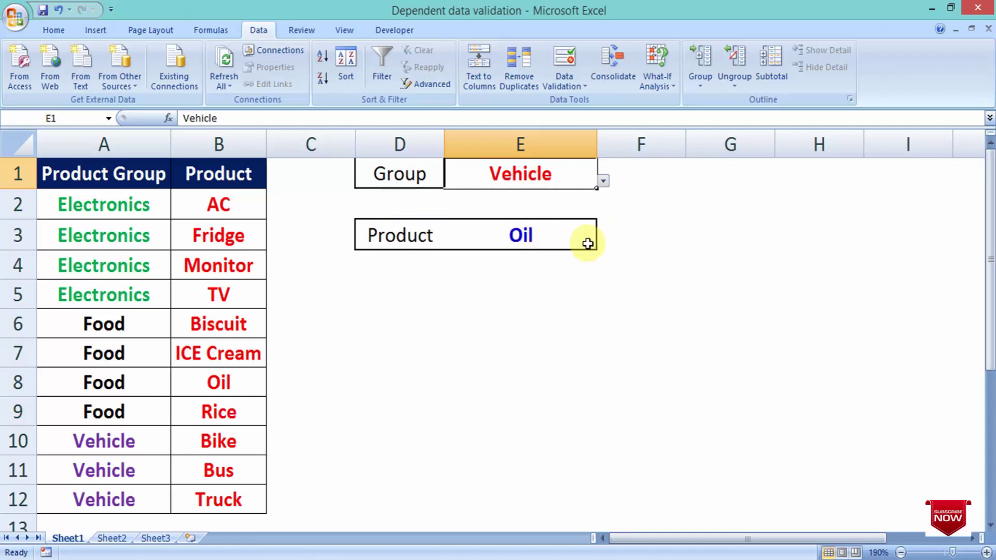
pyautogui.click(603, 181)
pyautogui.click(518, 200)
pyautogui.click(566, 232)
pyautogui.click(603, 244)
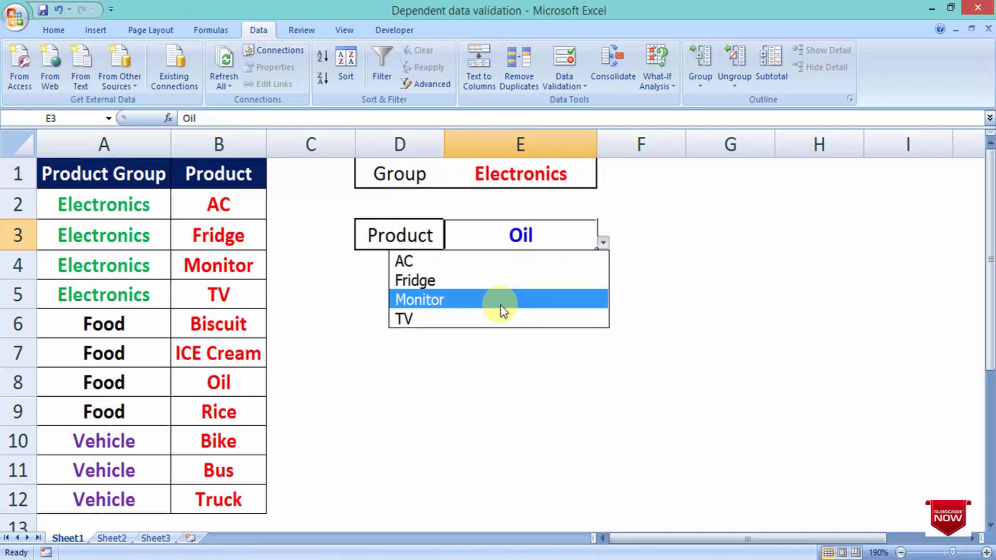
pyautogui.click(491, 318)
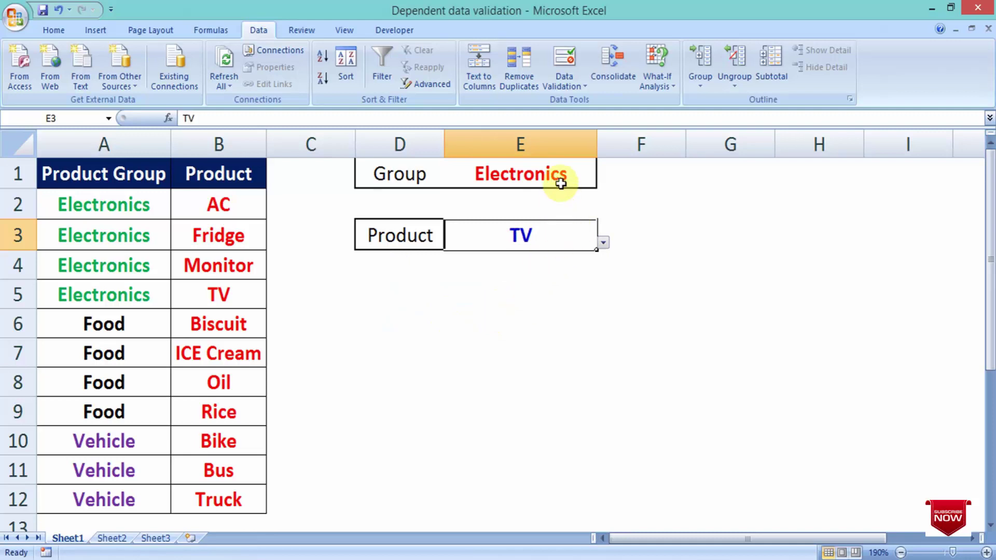
# - Set E1 back to Vehicle and pick Truck from E3's Bike/Bus/Truck list
pyautogui.click(560, 183)
pyautogui.click(603, 182)
pyautogui.click(471, 236)
pyautogui.click(586, 241)
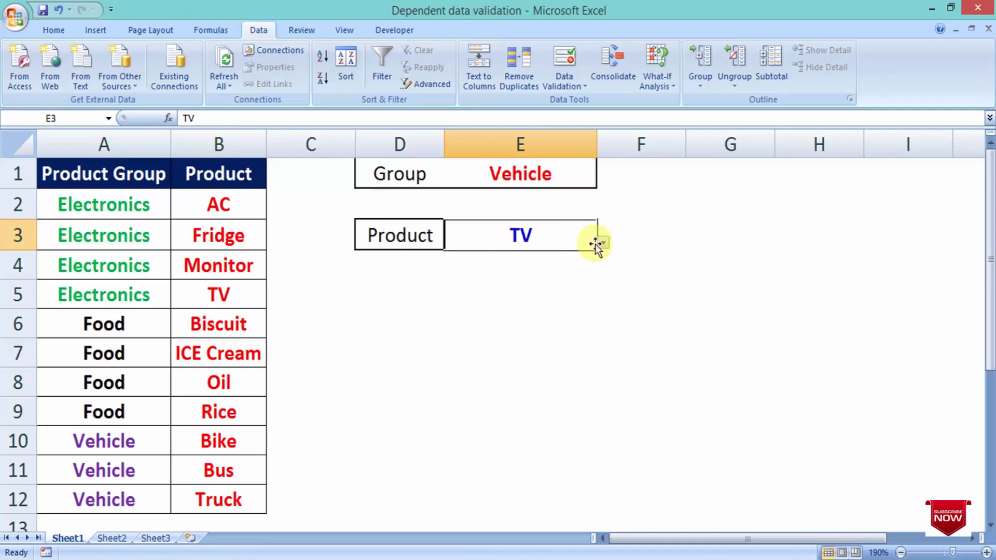
pyautogui.click(603, 242)
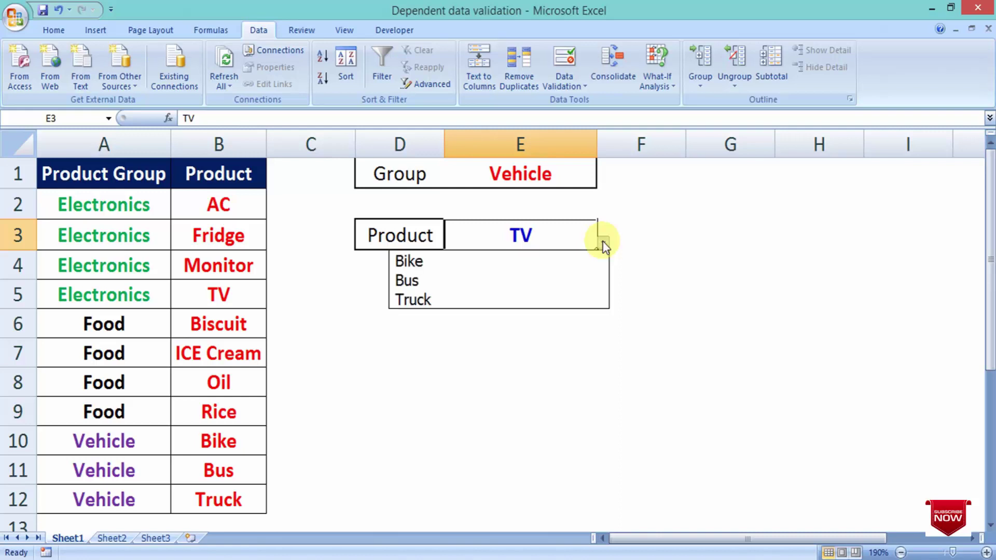
pyautogui.click(534, 301)
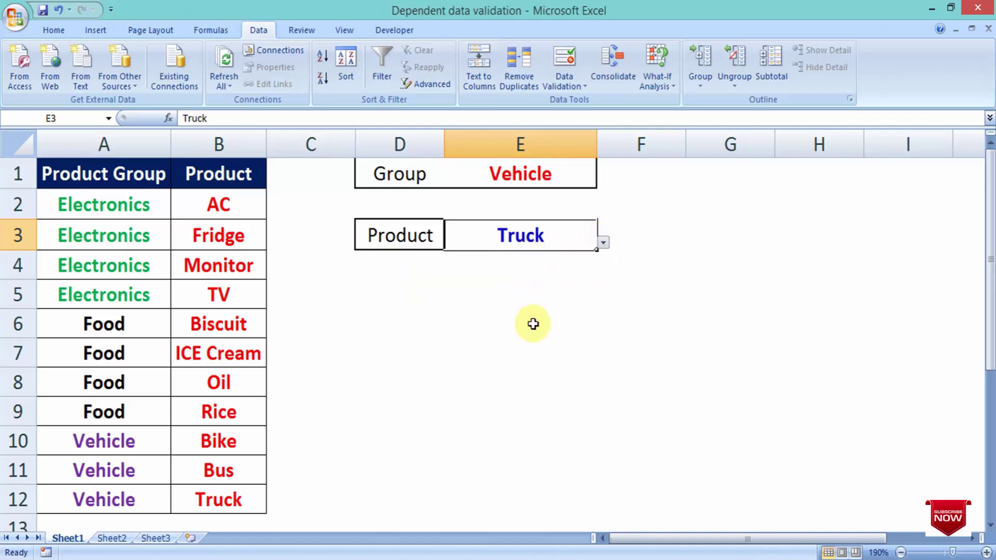
pyautogui.click(534, 324)
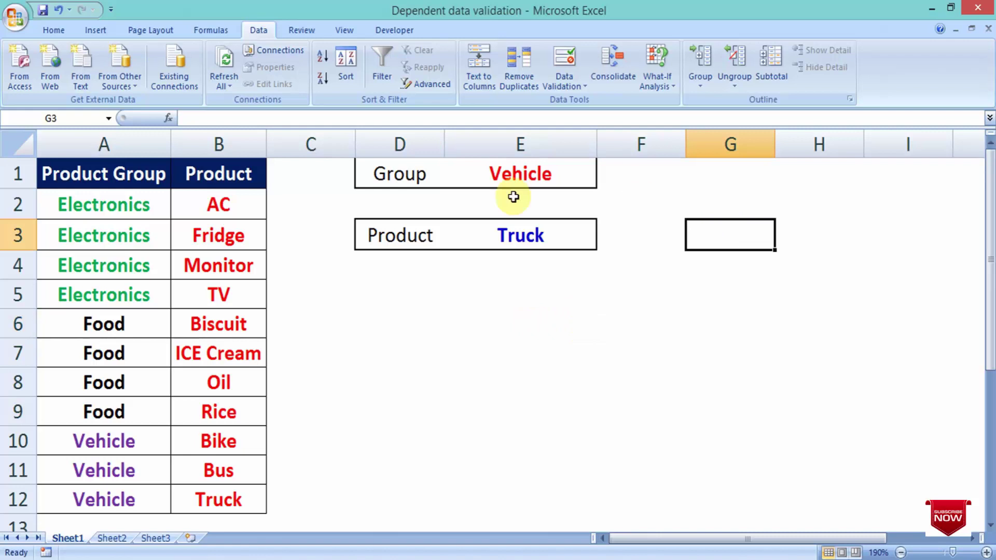
pyautogui.click(500, 181)
pyautogui.click(536, 342)
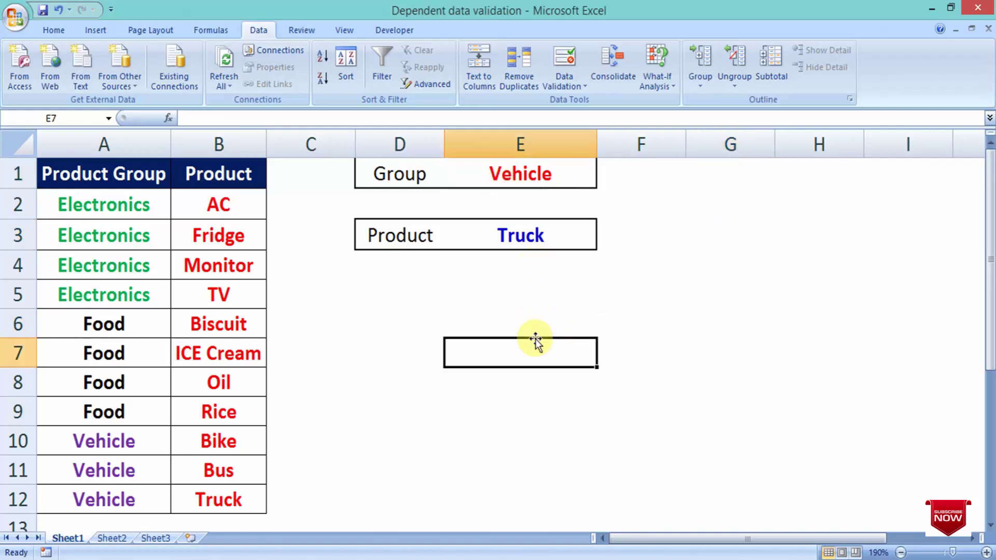